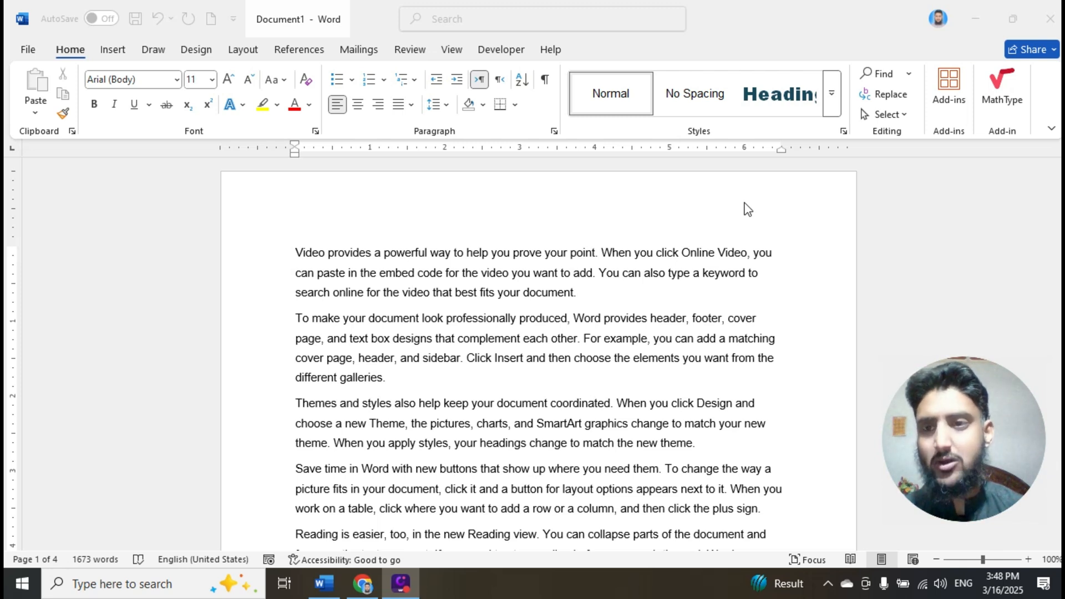
# - Examine the available page break and section break types, including the separate command for inserting a page break
pyautogui.click(244, 50)
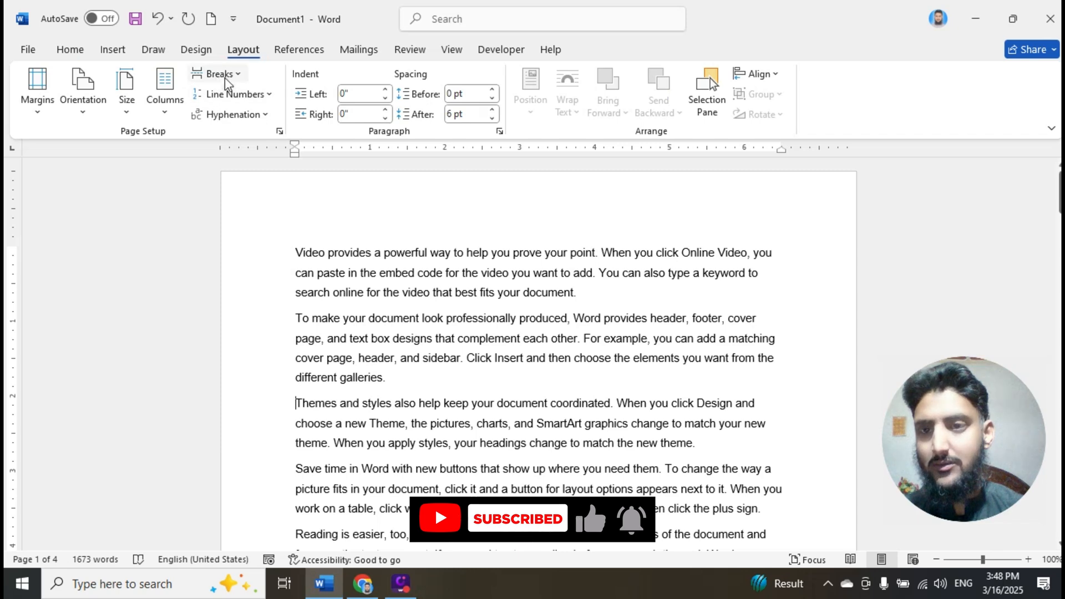
pyautogui.click(240, 78)
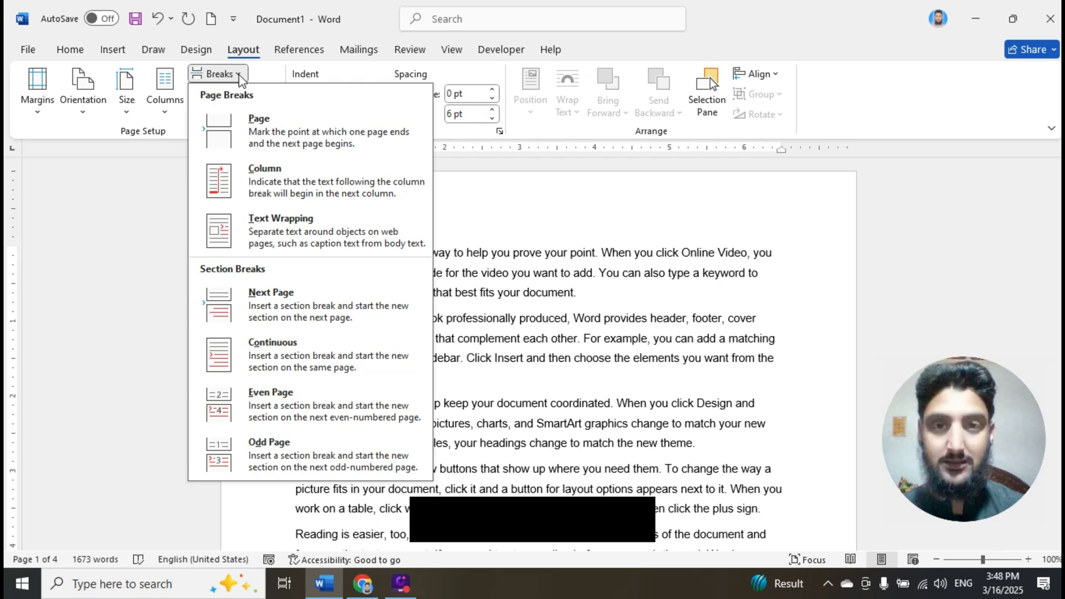
pyautogui.click(482, 222)
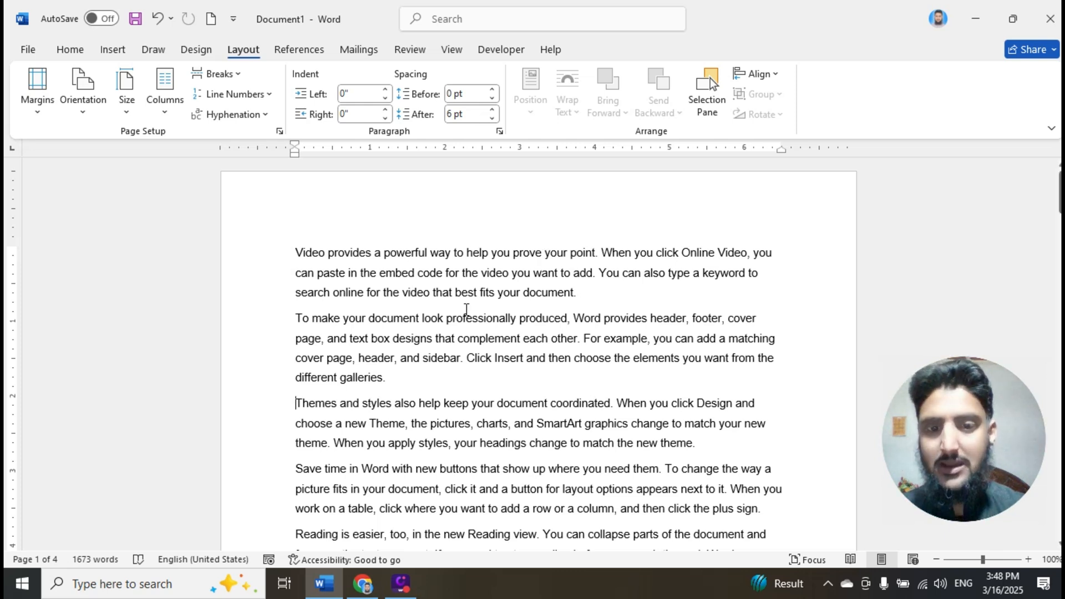
pyautogui.click(237, 74)
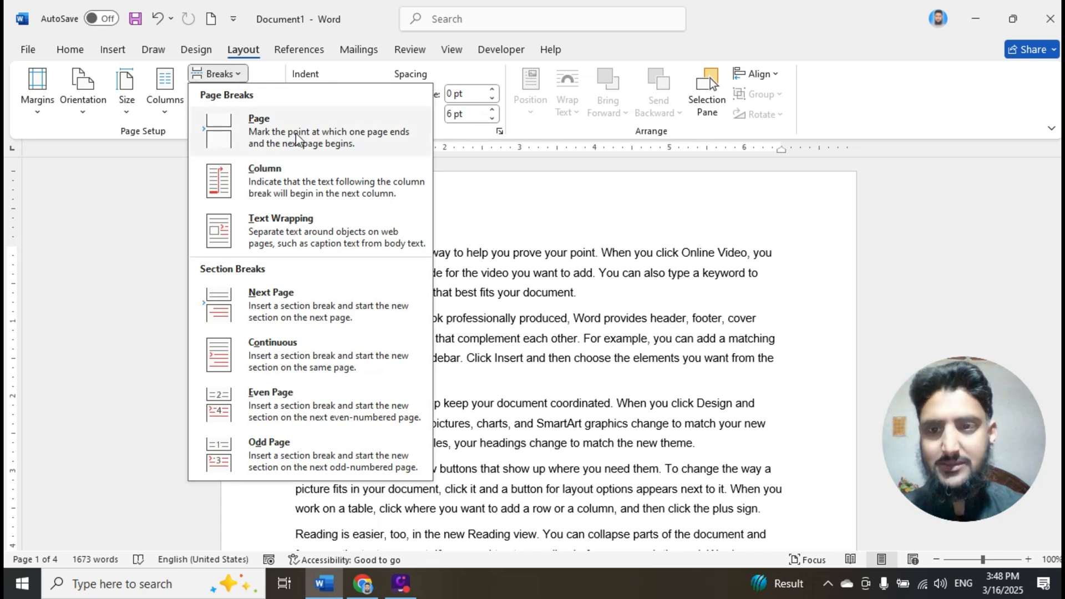
pyautogui.click(575, 292)
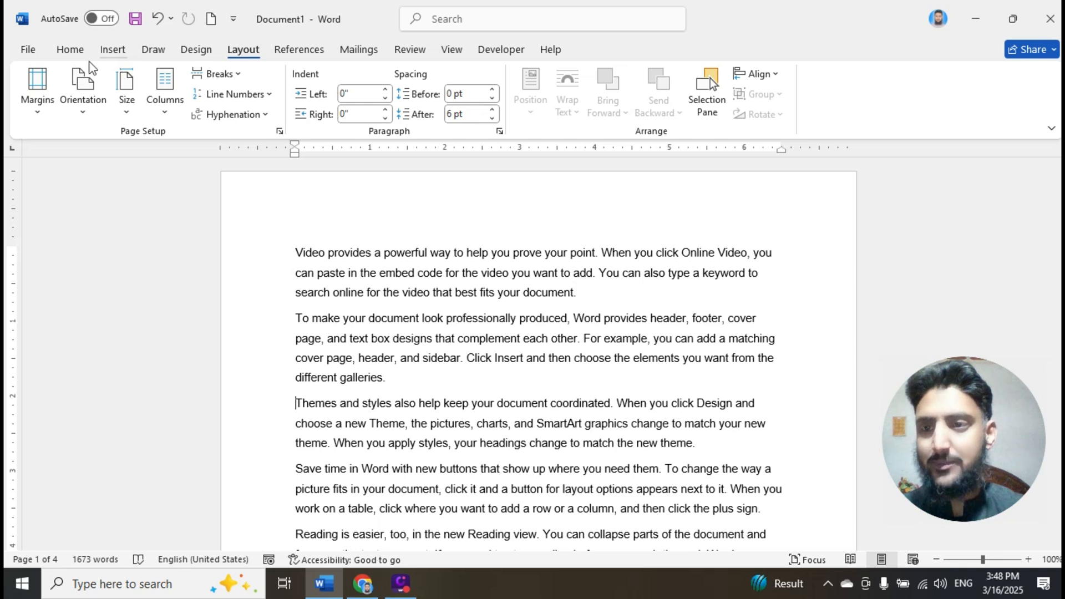
pyautogui.click(113, 49)
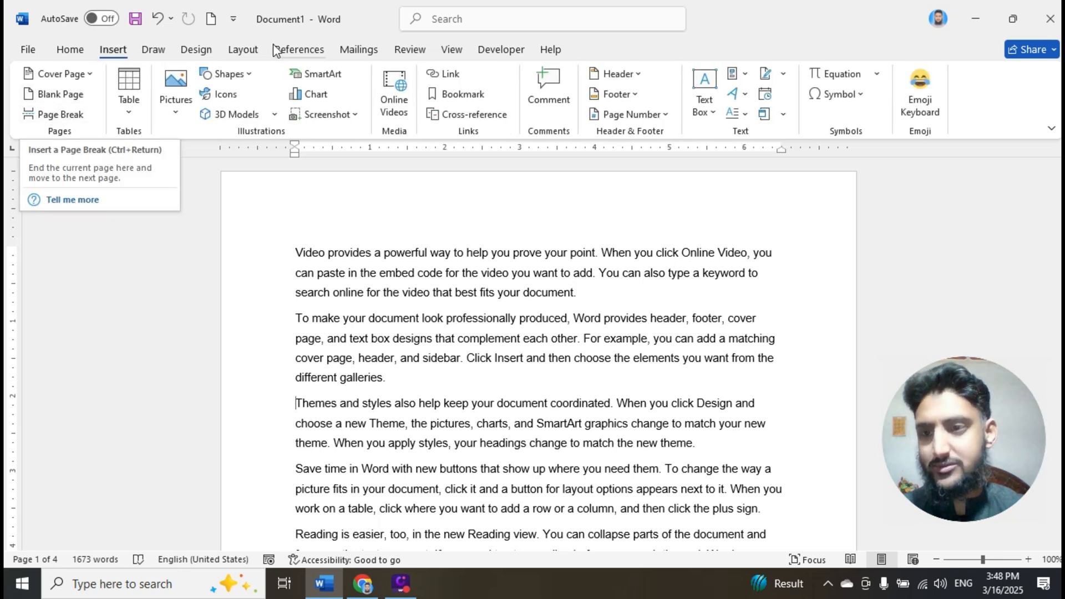
pyautogui.click(243, 49)
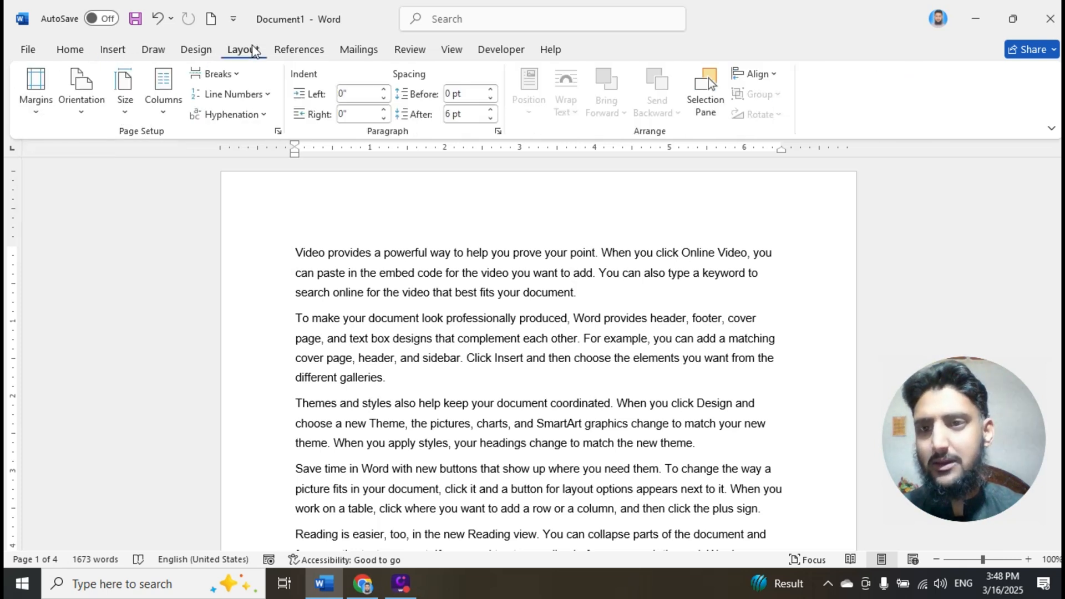
pyautogui.click(220, 76)
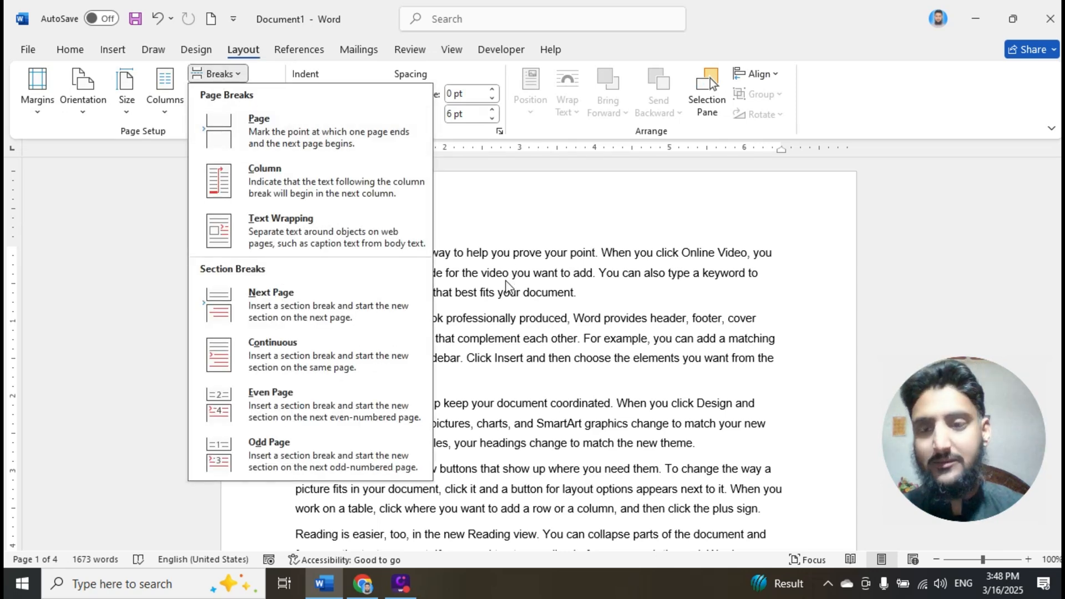
# - Insert a page break before the second paragraph beginning "To make your document look professionally produced" on page 1
pyautogui.click(320, 138)
pyautogui.scroll(-4, 456, 315)
pyautogui.scroll(-2, 456, 315)
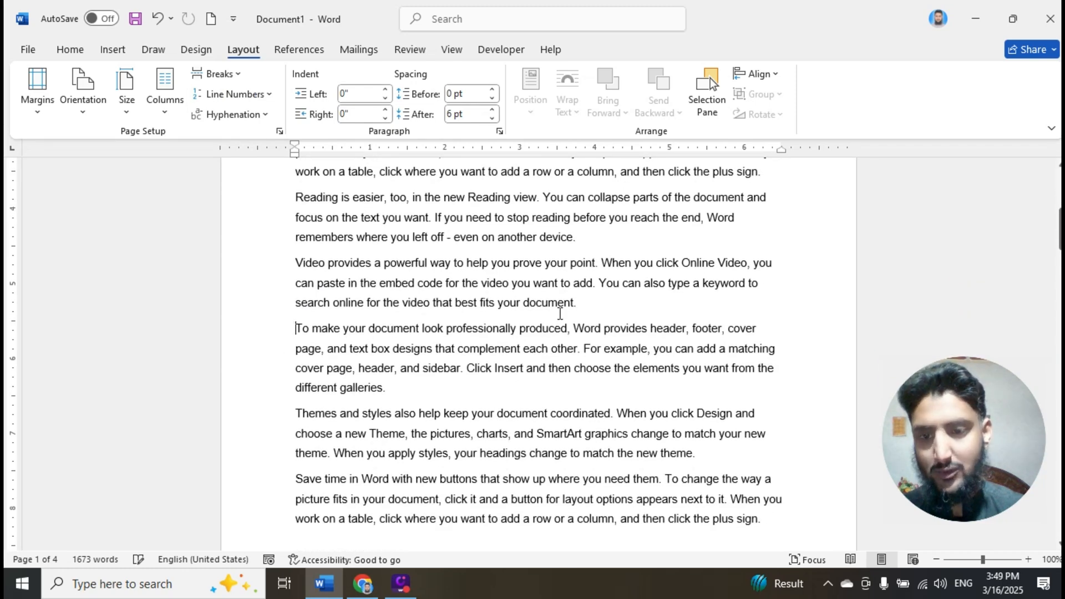
pyautogui.scroll(-2, 558, 310)
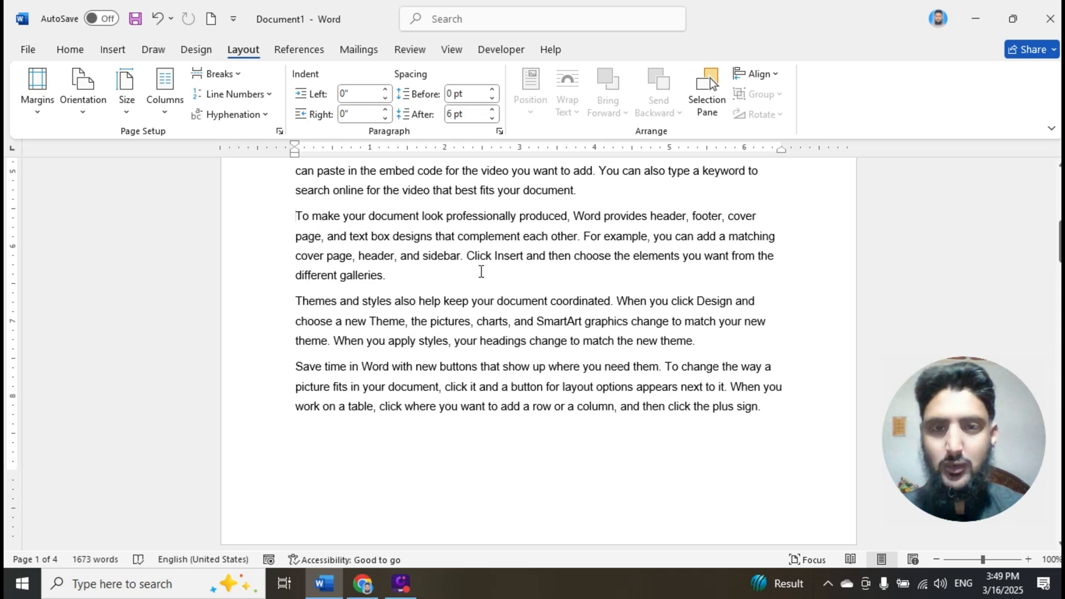
pyautogui.click(220, 74)
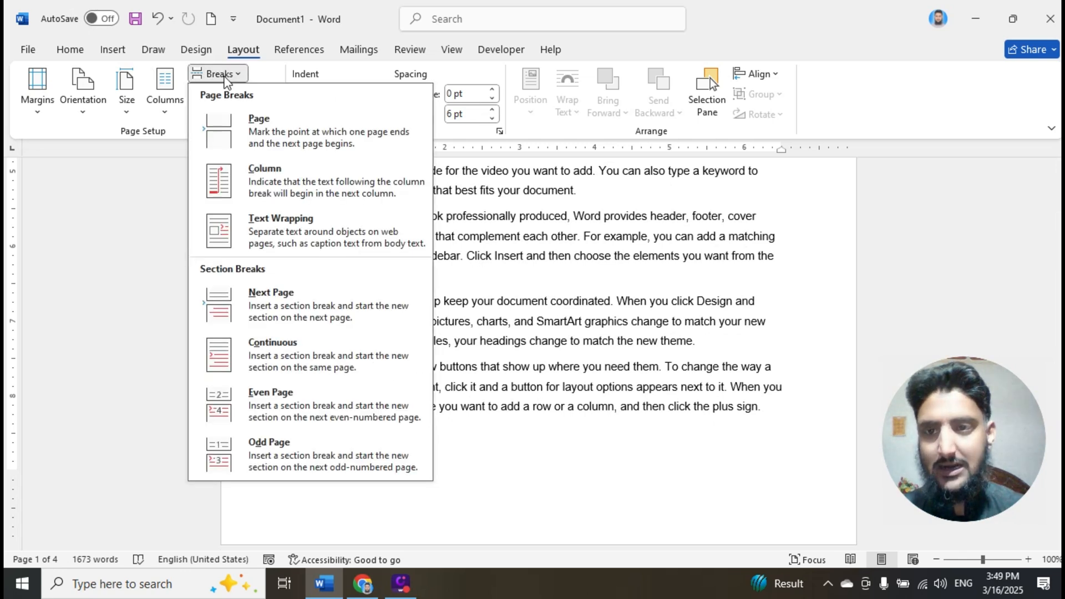
pyautogui.click(269, 132)
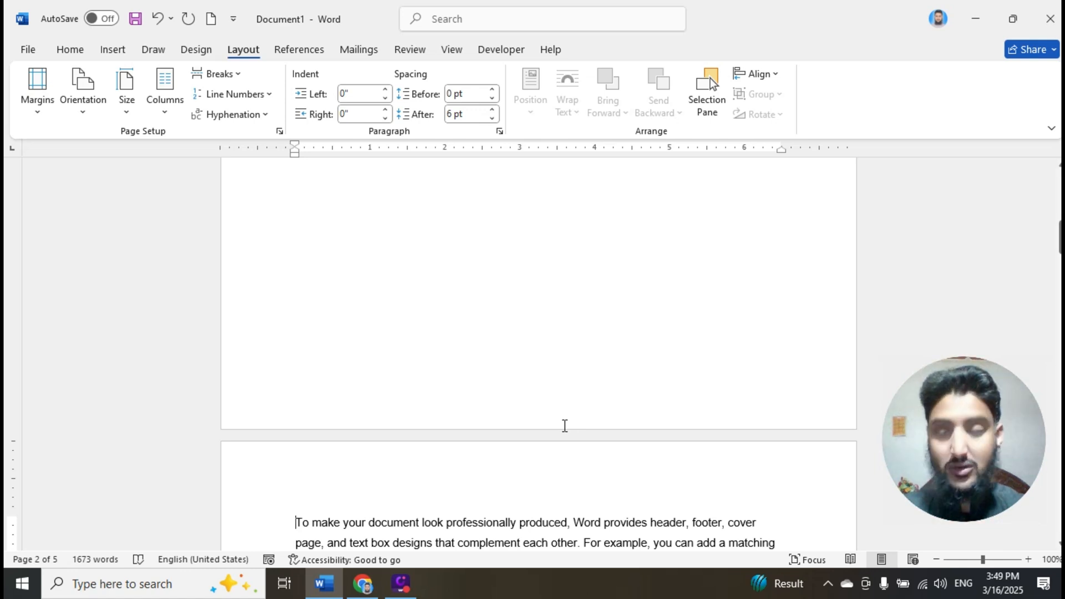
# - Remove the page break before the "To make your document look professionally produced" paragraph
pyautogui.press('BackSpace')
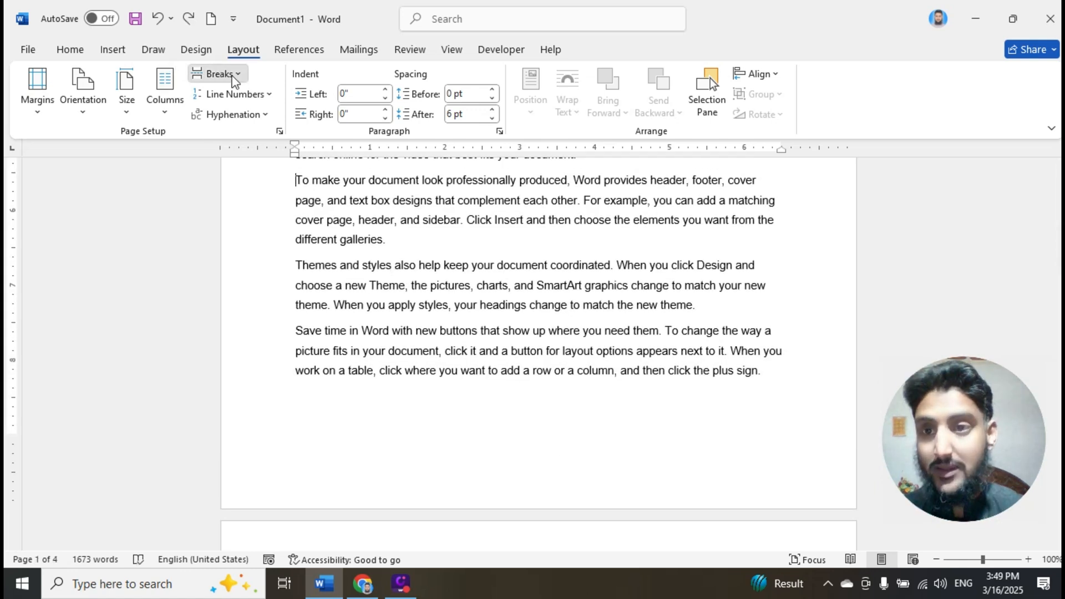
pyautogui.click(233, 80)
pyautogui.click(575, 214)
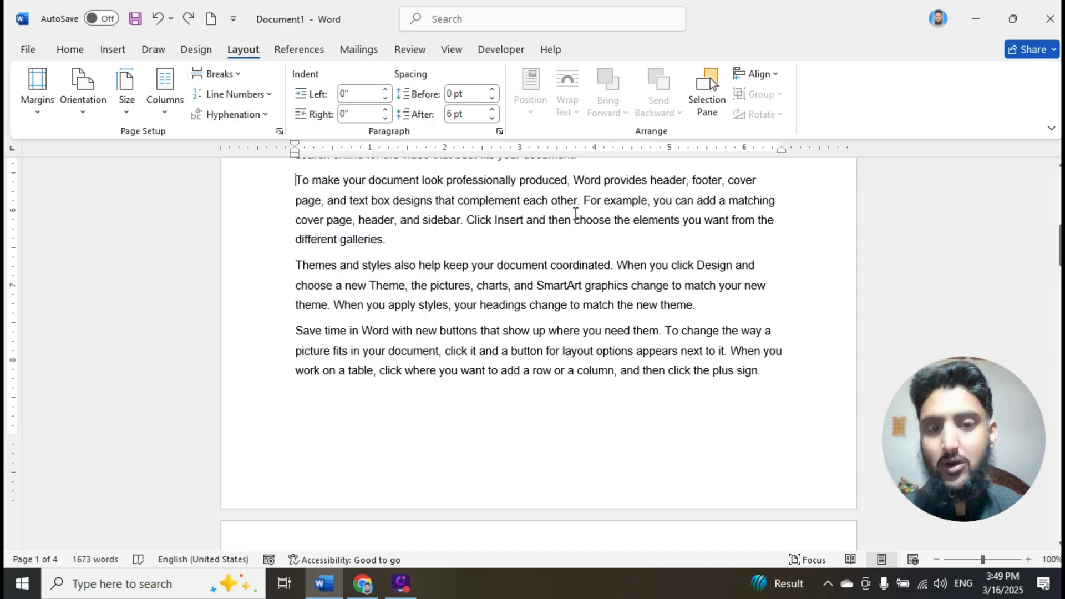
# - Arrange the document text in three columns
pyautogui.click(164, 116)
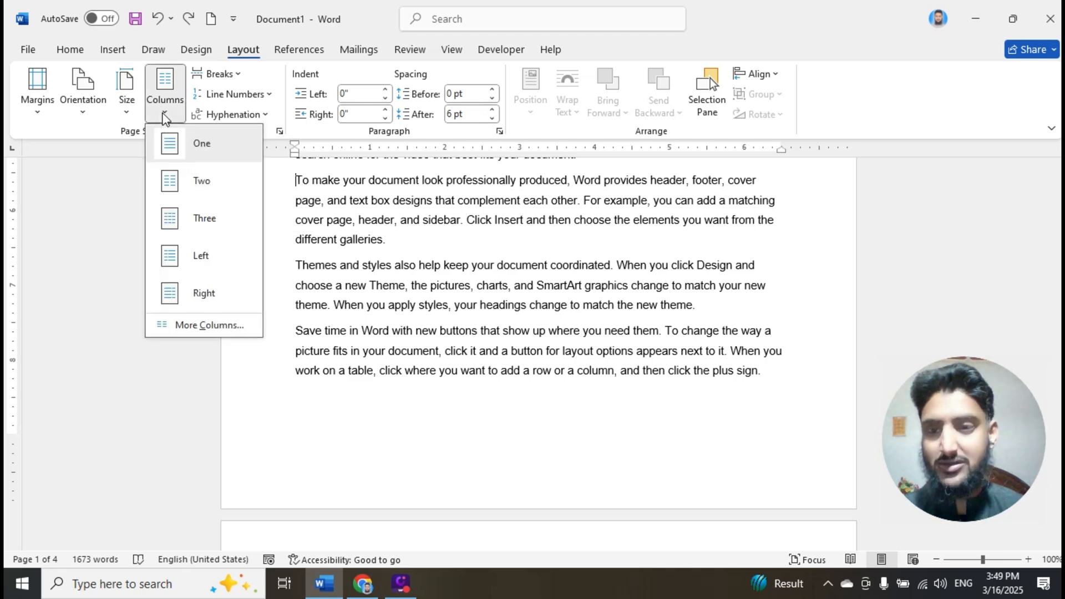
pyautogui.click(205, 219)
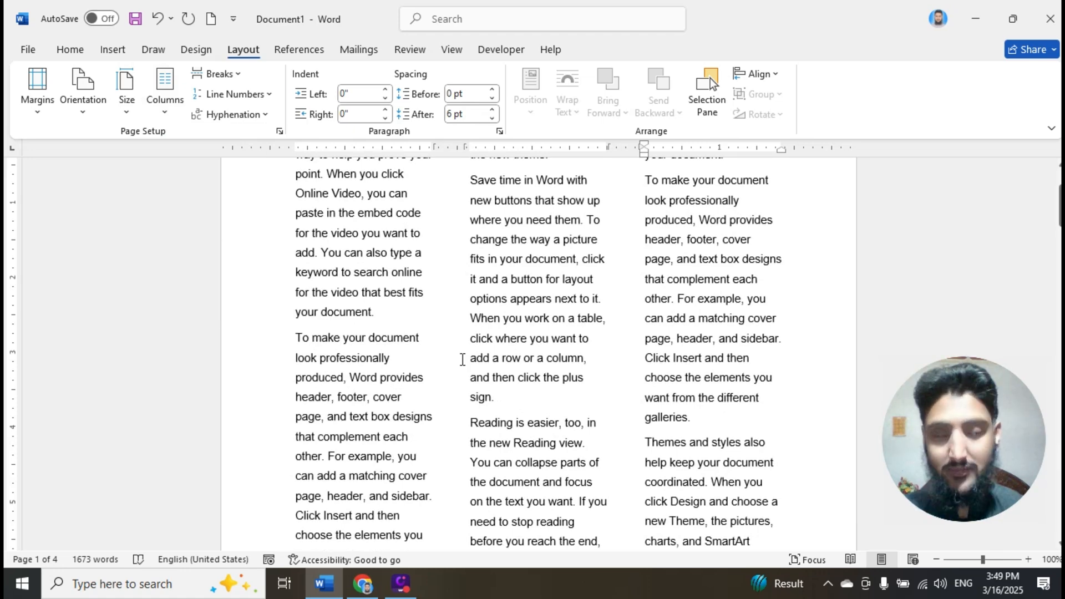
pyautogui.scroll(2, 480, 337)
pyautogui.scroll(-7, 482, 334)
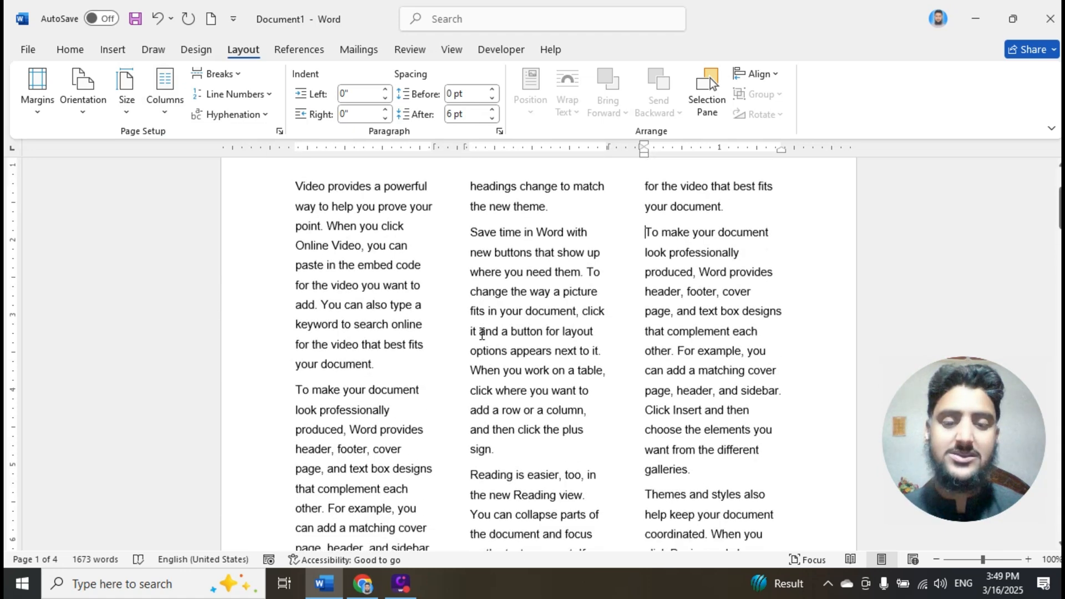
# - Insert a column break before the "Video provides a powerful way" paragraph in the middle column of page 1 and check the text flow
pyautogui.scroll(-4, 478, 321)
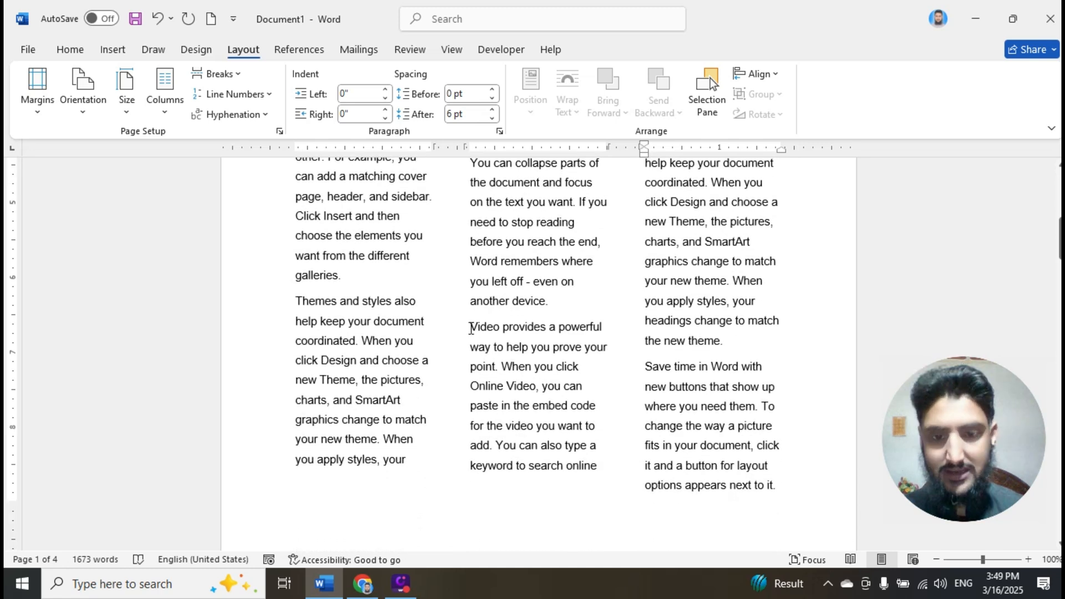
pyautogui.click(472, 328)
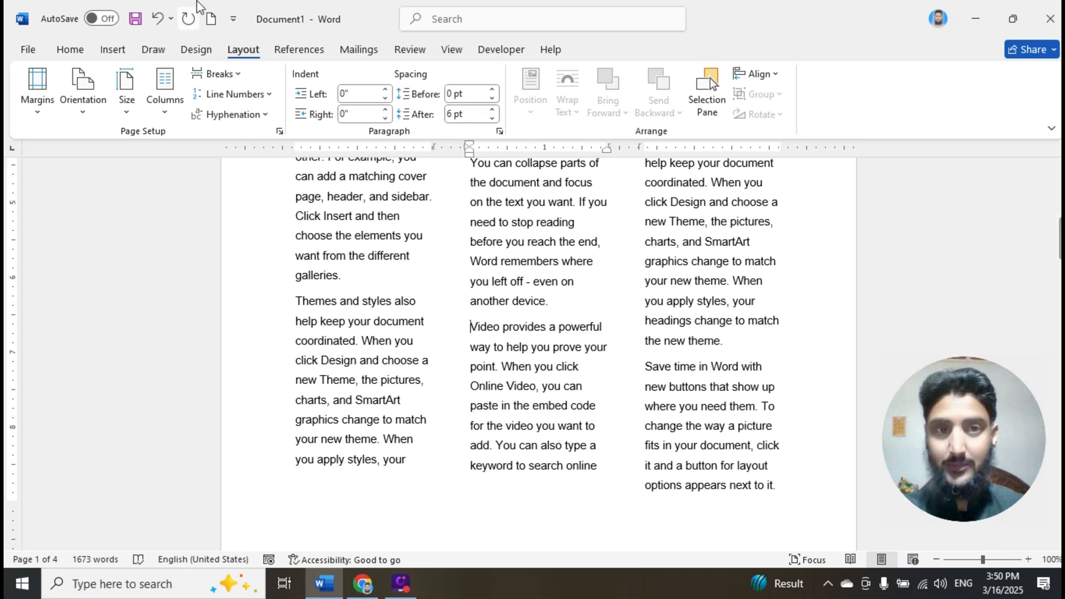
pyautogui.click(231, 75)
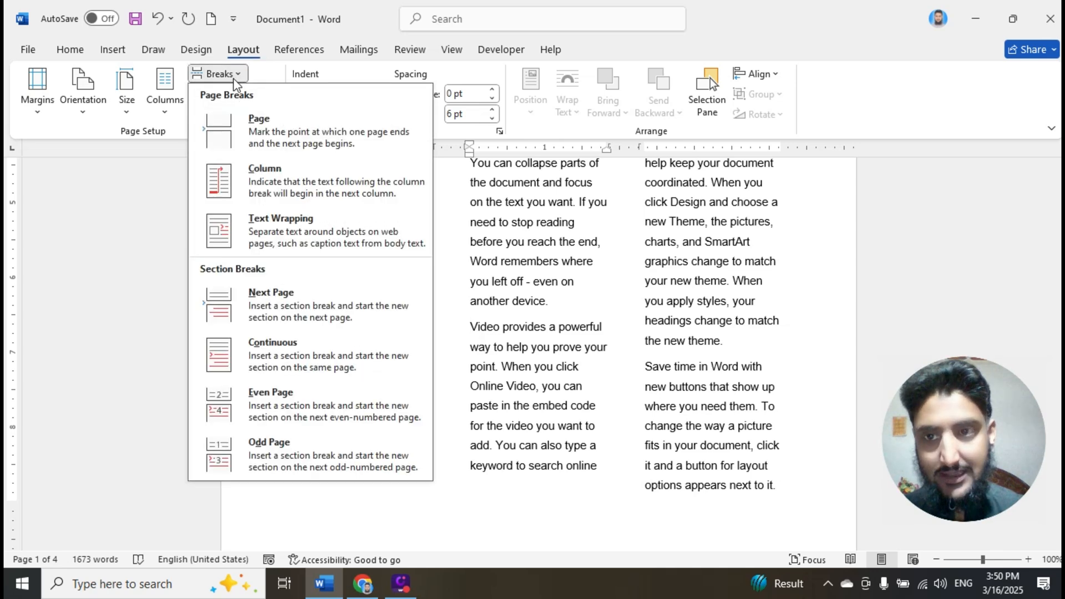
pyautogui.click(283, 183)
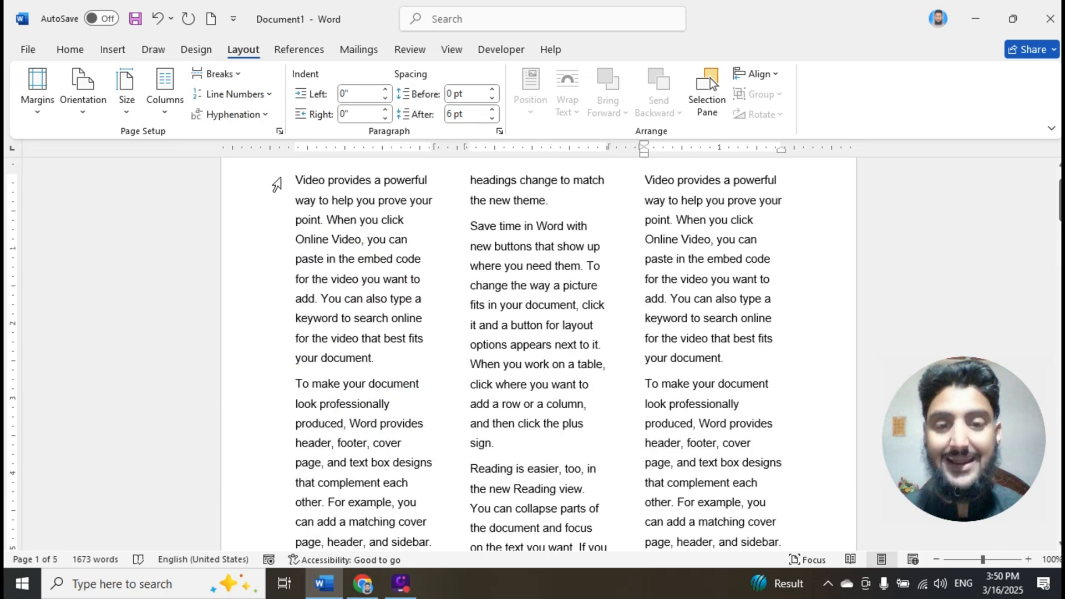
pyautogui.scroll(-5, 573, 348)
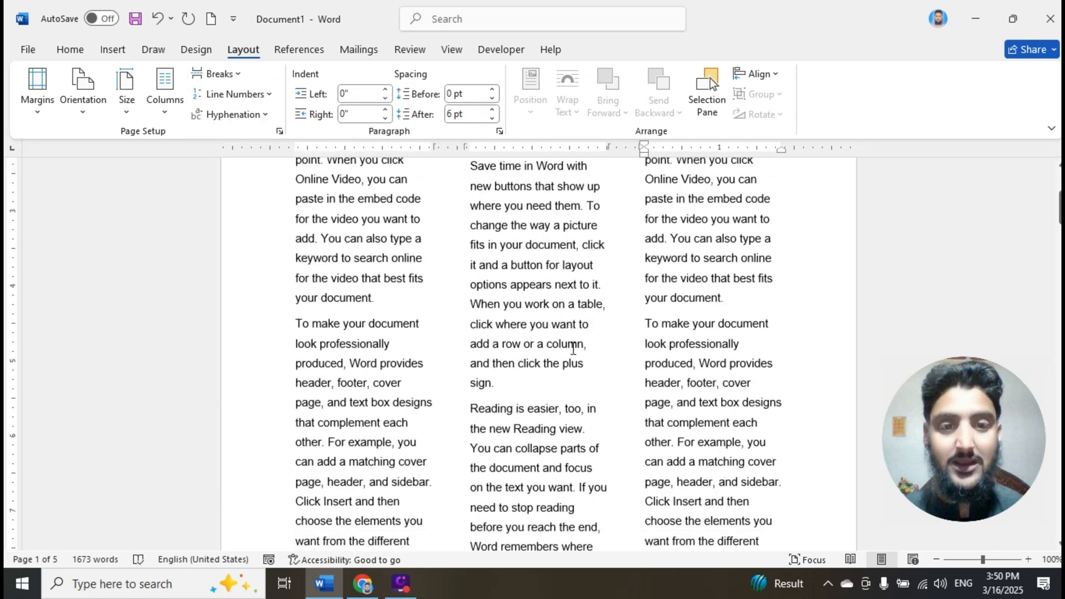
pyautogui.scroll(-1, 555, 355)
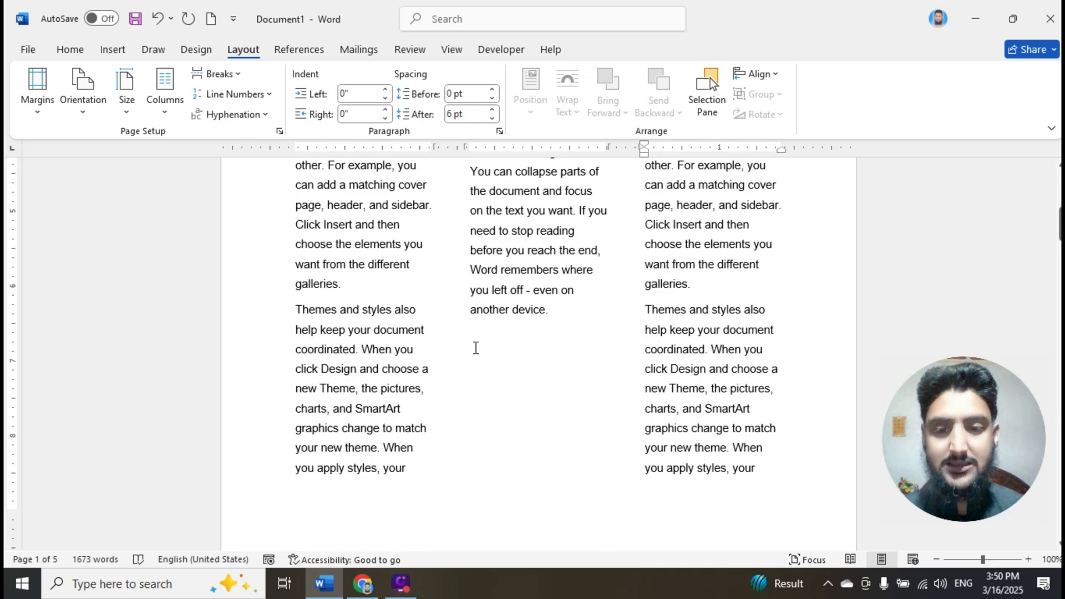
pyautogui.scroll(4, 482, 363)
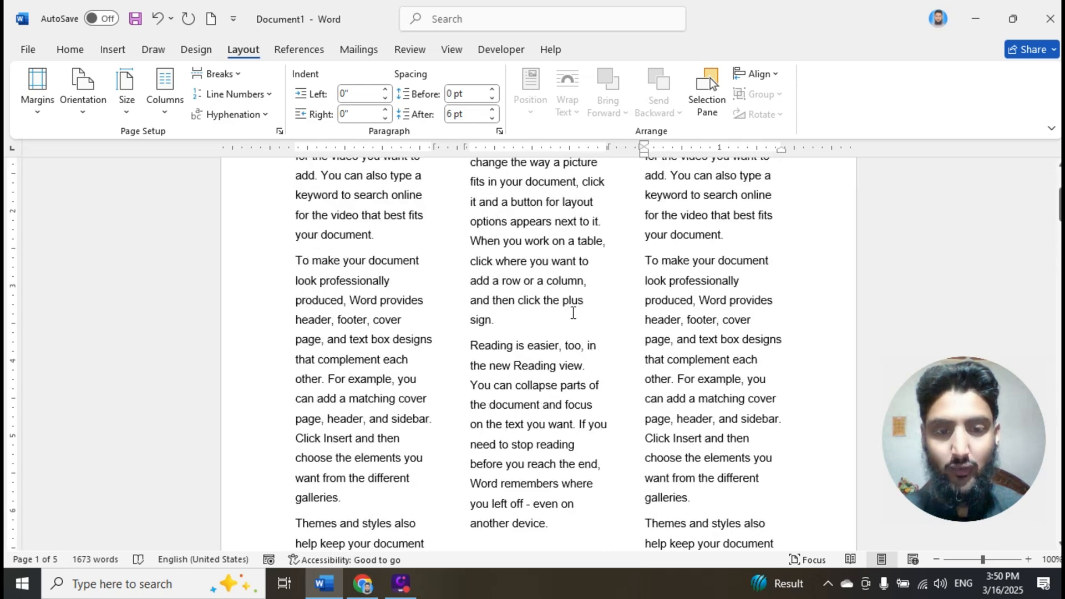
pyautogui.scroll(3, 641, 240)
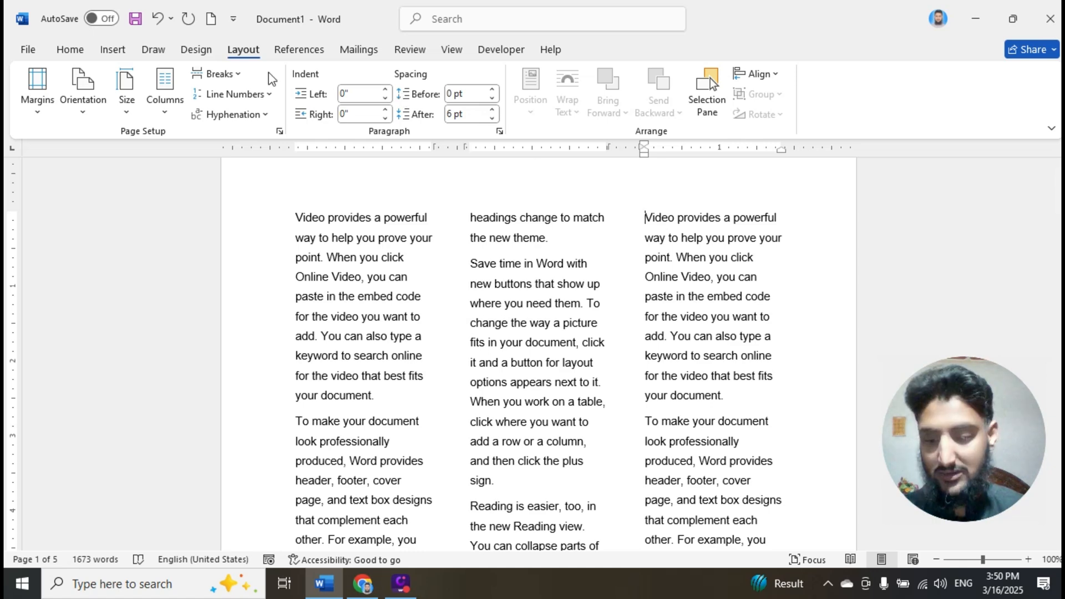
# - Undo the column break and return the document text to one column
pyautogui.hotkey('ctrl', 'z')
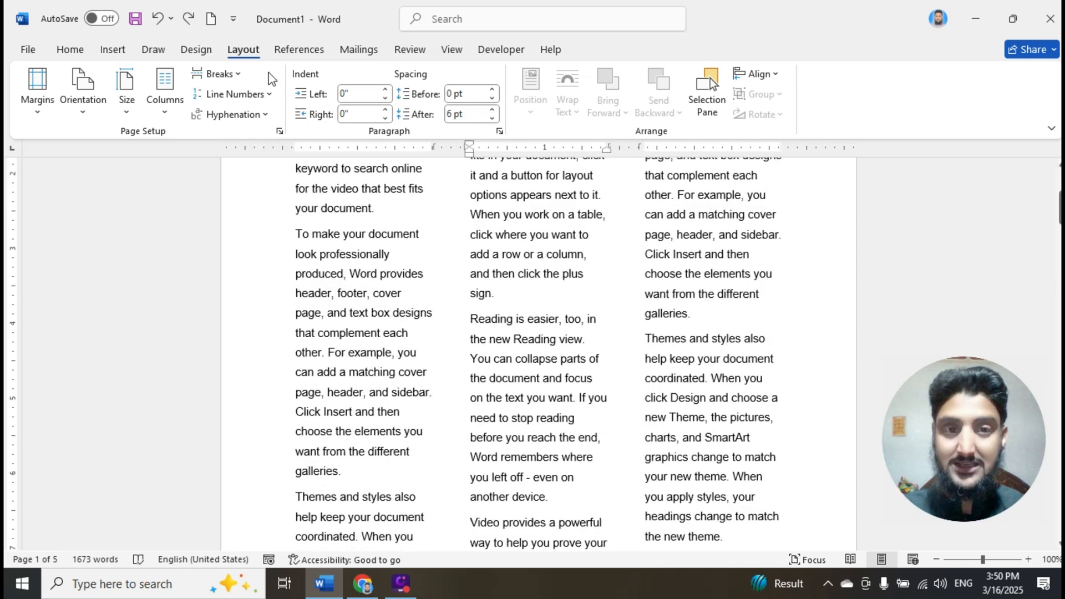
pyautogui.click(172, 108)
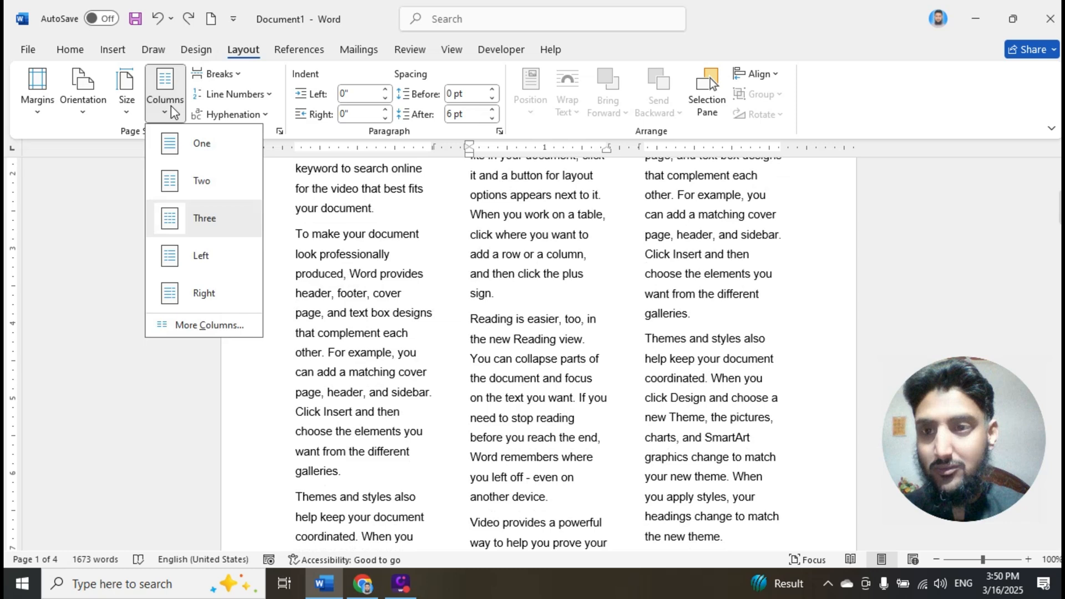
pyautogui.click(186, 150)
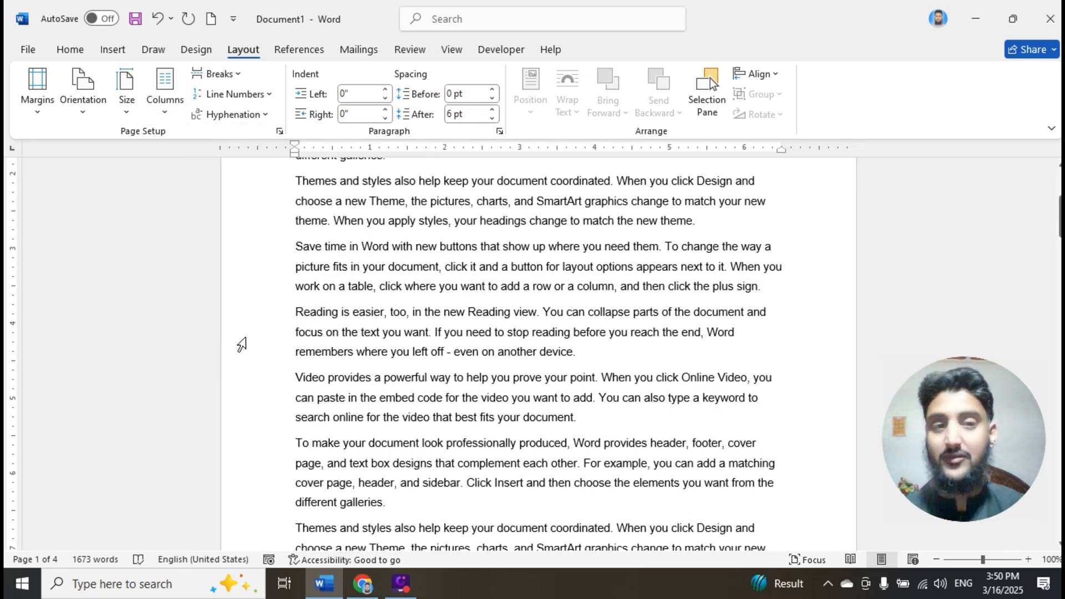
pyautogui.click(237, 76)
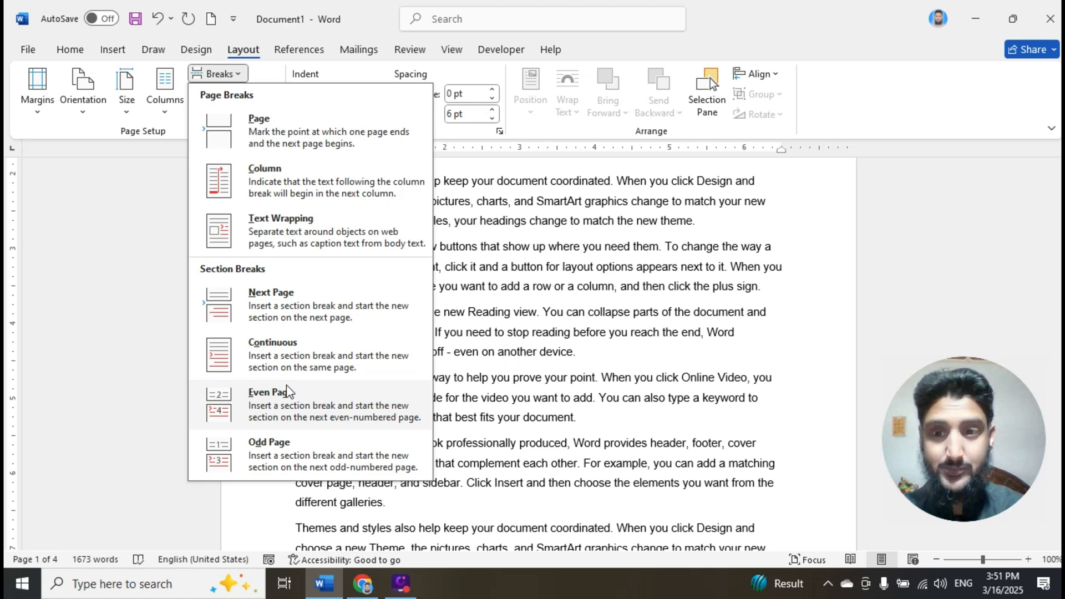
pyautogui.click(525, 280)
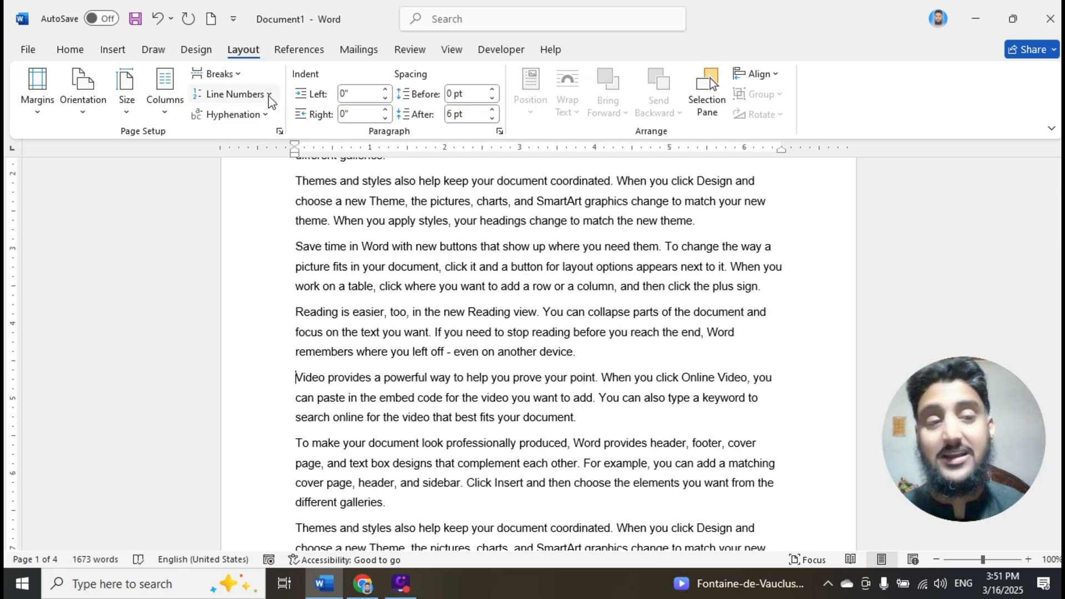
pyautogui.click(219, 74)
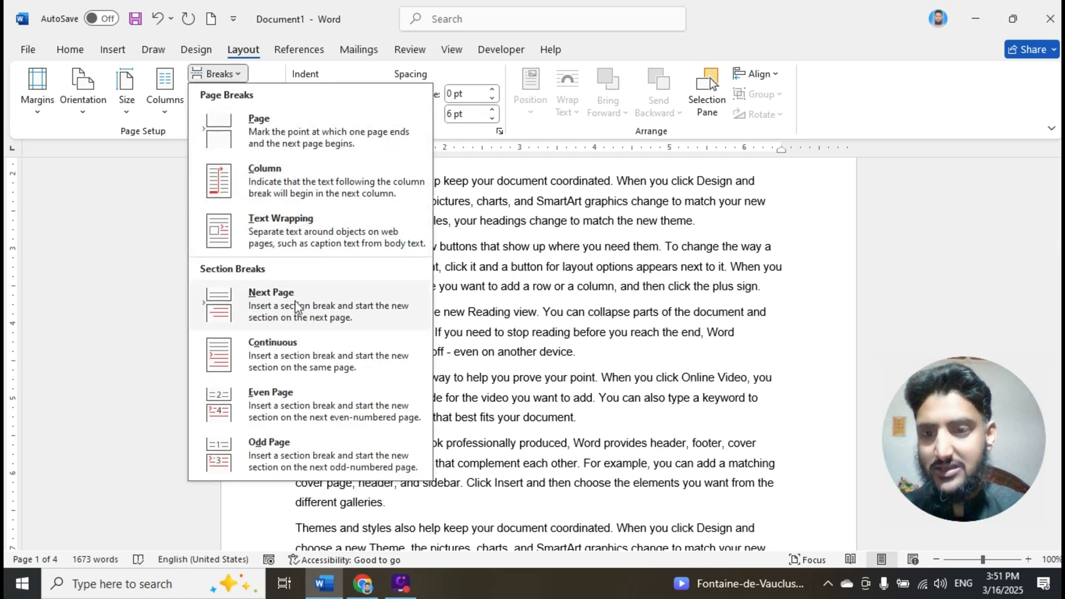
pyautogui.click(283, 128)
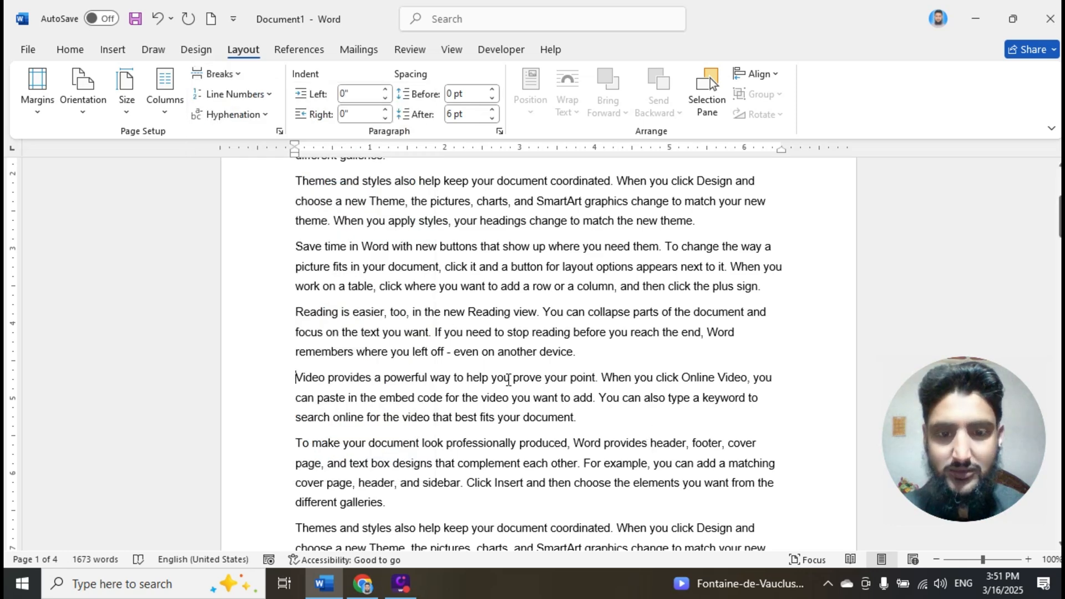
# - Insert a Next Page section break before the last paragraph on page 1 beginning "Themes and styles also help keep your document coordinated"
pyautogui.scroll(-1, 508, 379)
pyautogui.scroll(-4, 508, 379)
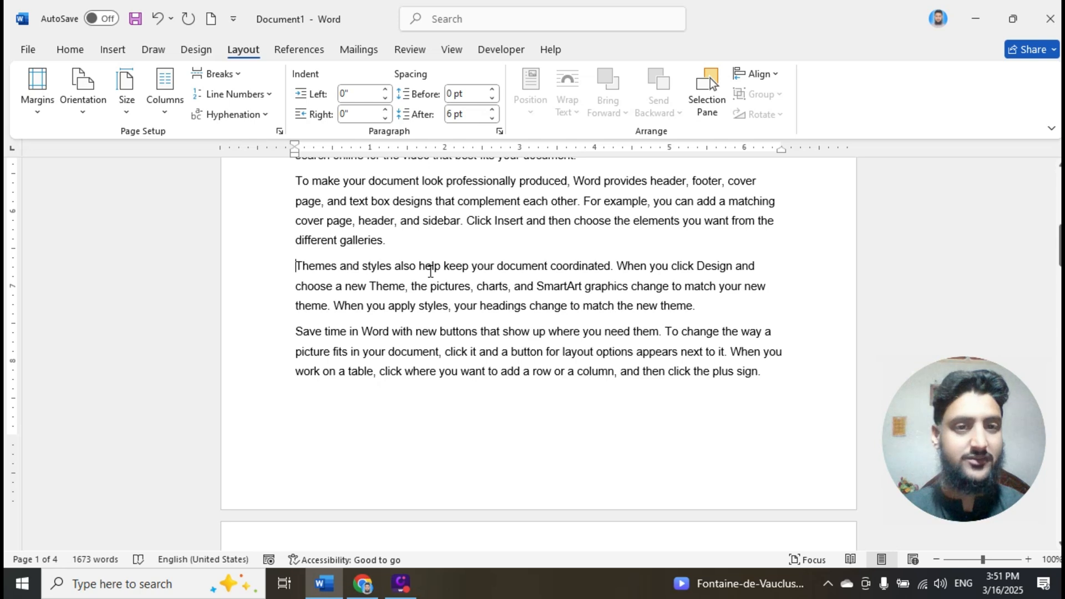
pyautogui.click(232, 84)
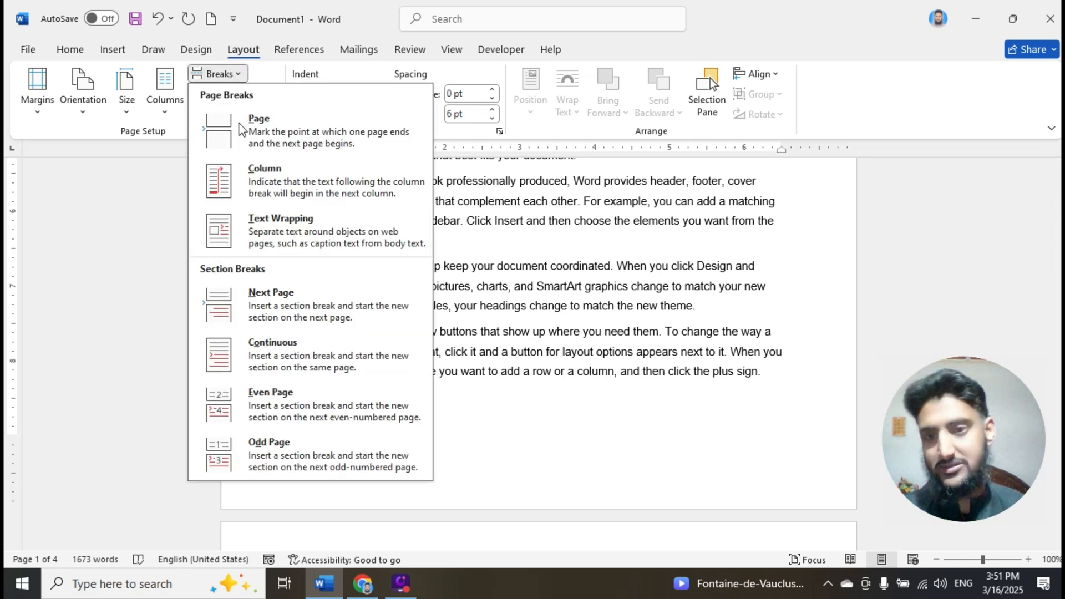
pyautogui.click(267, 303)
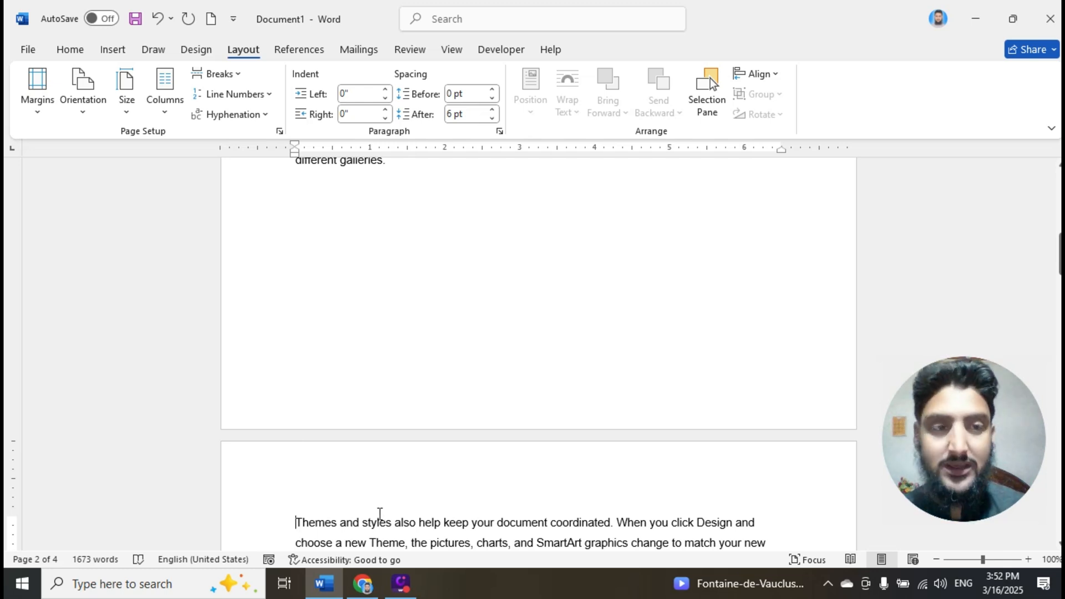
# - Compare the end of page 1 with the start of page 2 to check the Next Page section break
pyautogui.scroll(-1, 366, 512)
pyautogui.scroll(-3, 365, 512)
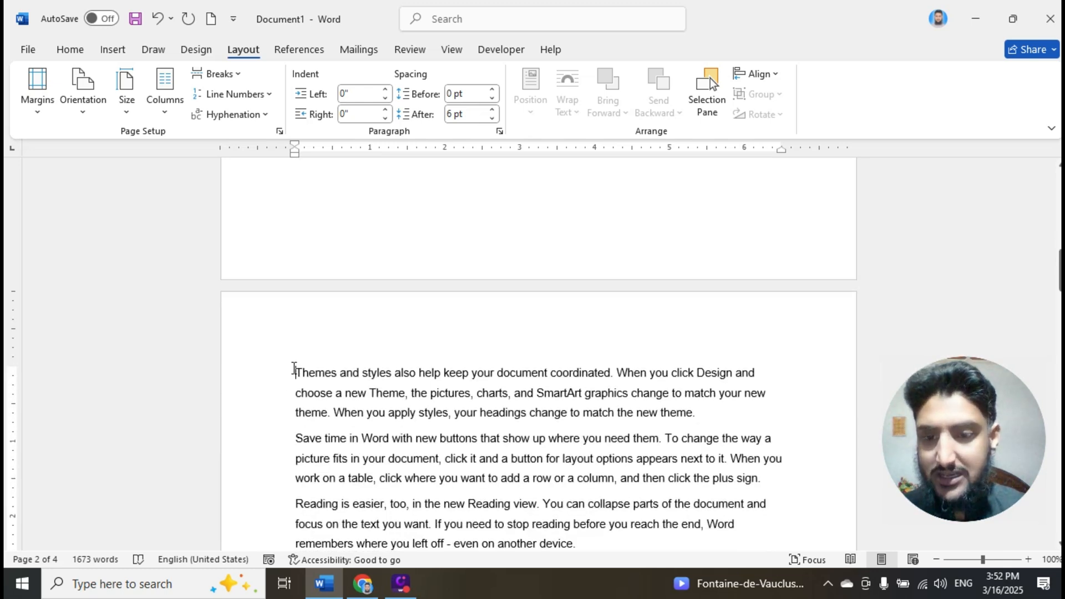
pyautogui.scroll(4, 333, 452)
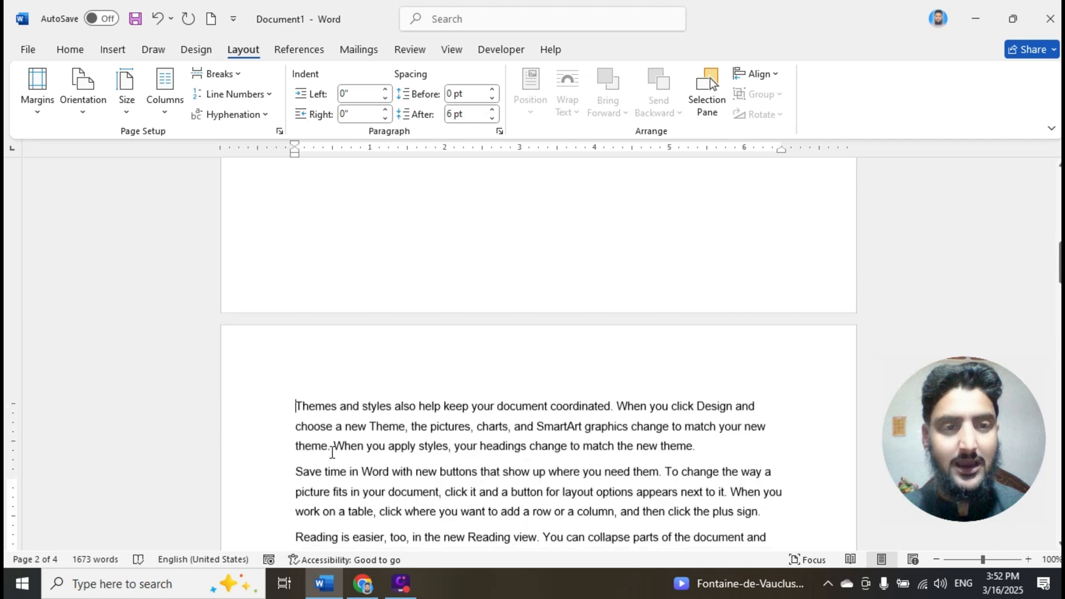
pyautogui.scroll(3, 329, 434)
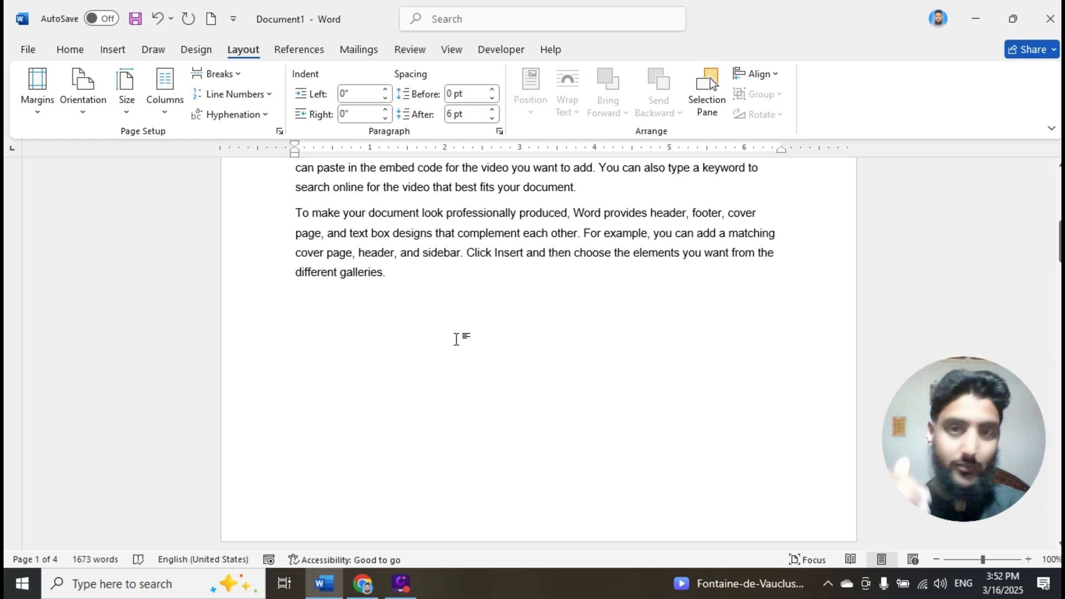
pyautogui.scroll(-8, 456, 339)
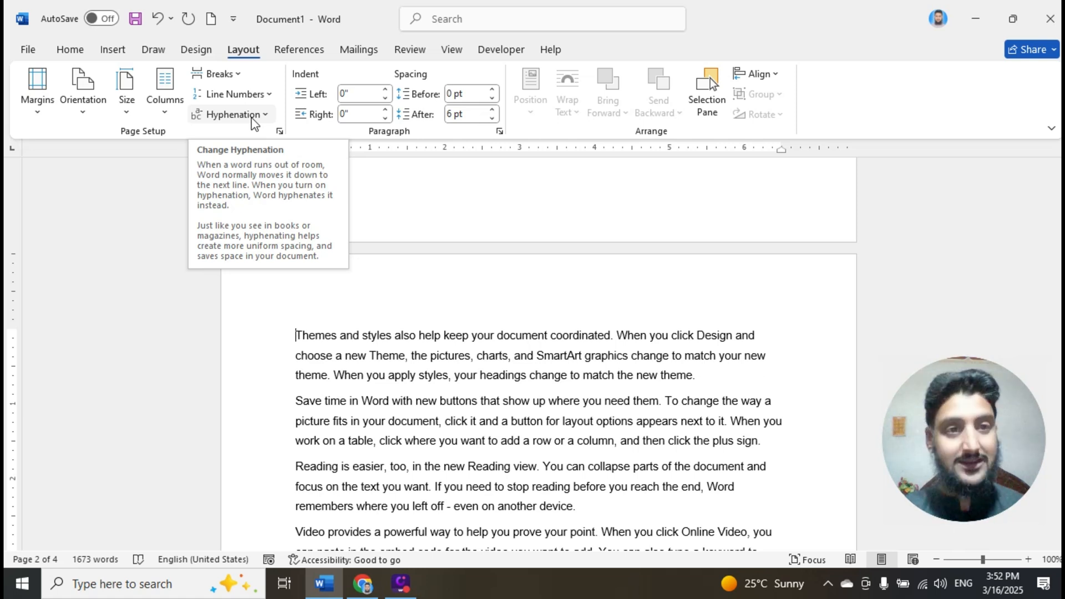
# - Insert a Continuous section break before the "Save time in Word" paragraph in the lower half of page 2
pyautogui.click(235, 74)
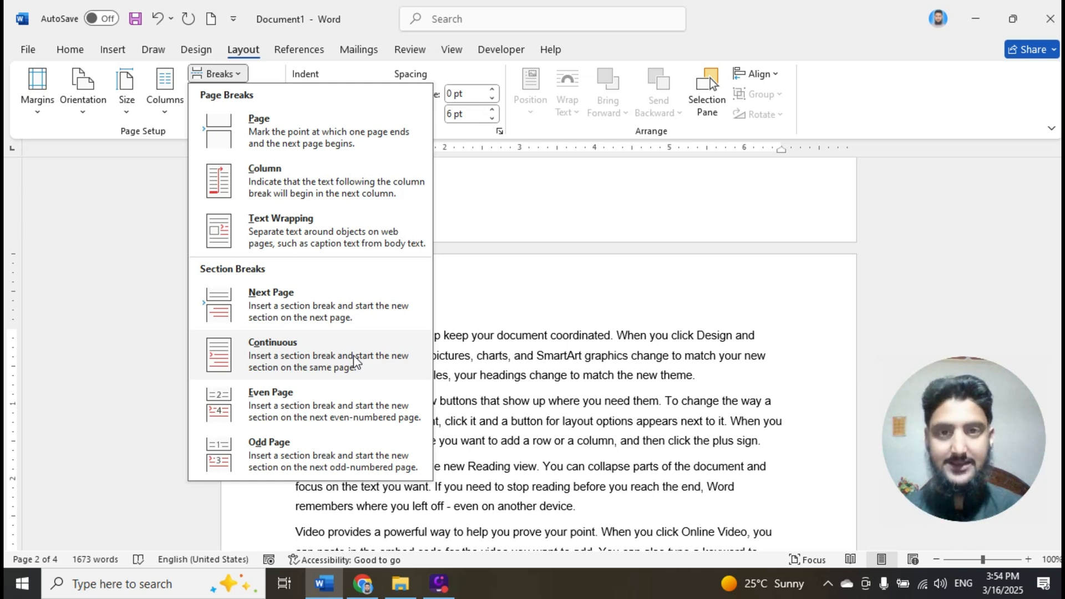
pyautogui.click(490, 357)
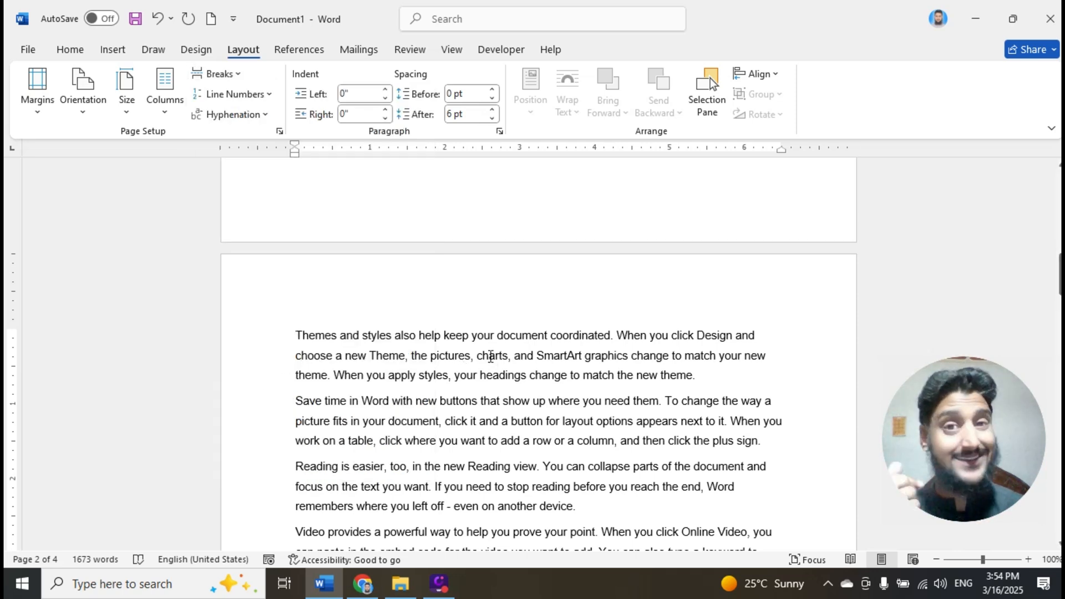
pyautogui.scroll(-8, 444, 384)
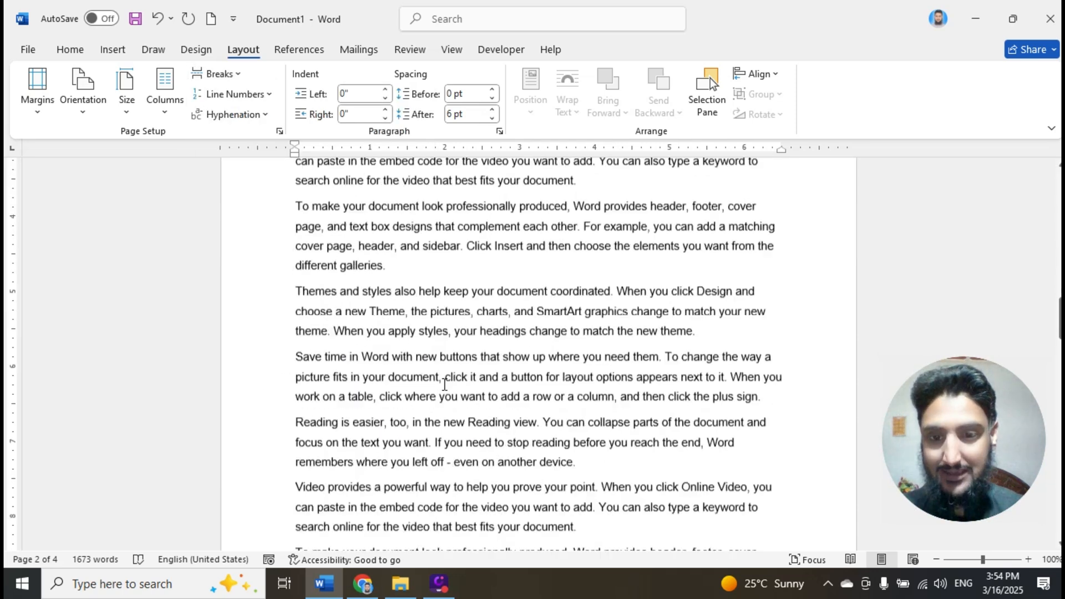
pyautogui.scroll(-1, 444, 384)
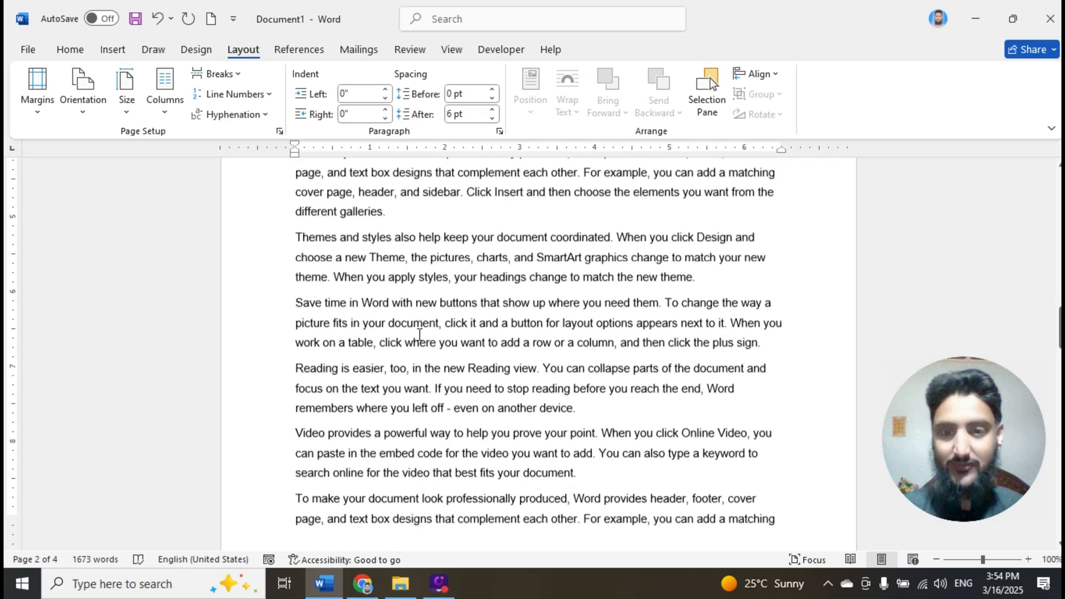
pyautogui.scroll(-1, 419, 335)
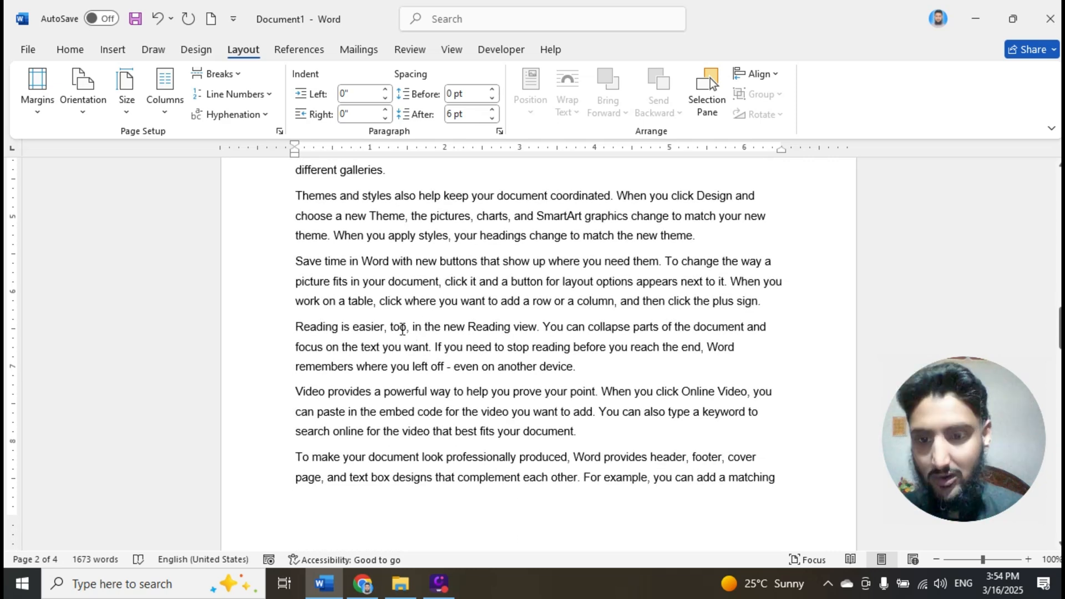
pyautogui.click(297, 262)
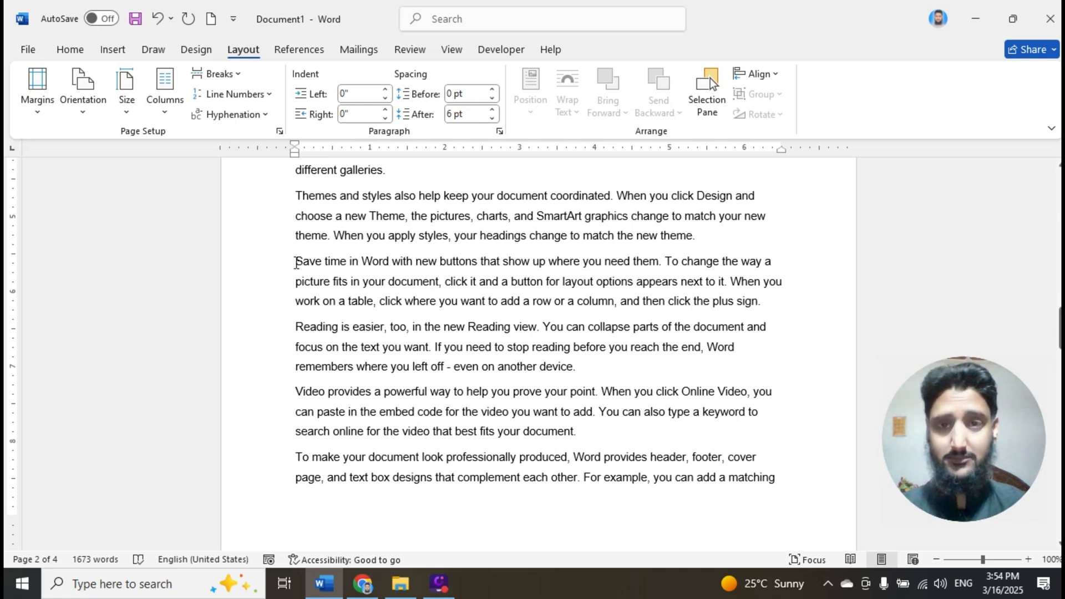
pyautogui.click(234, 76)
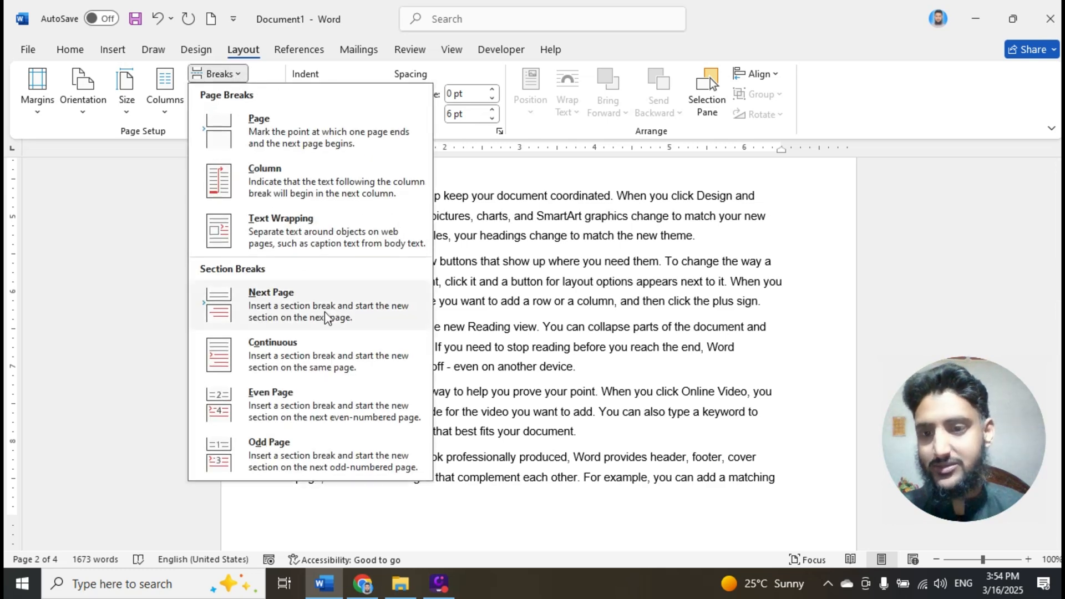
pyautogui.click(300, 350)
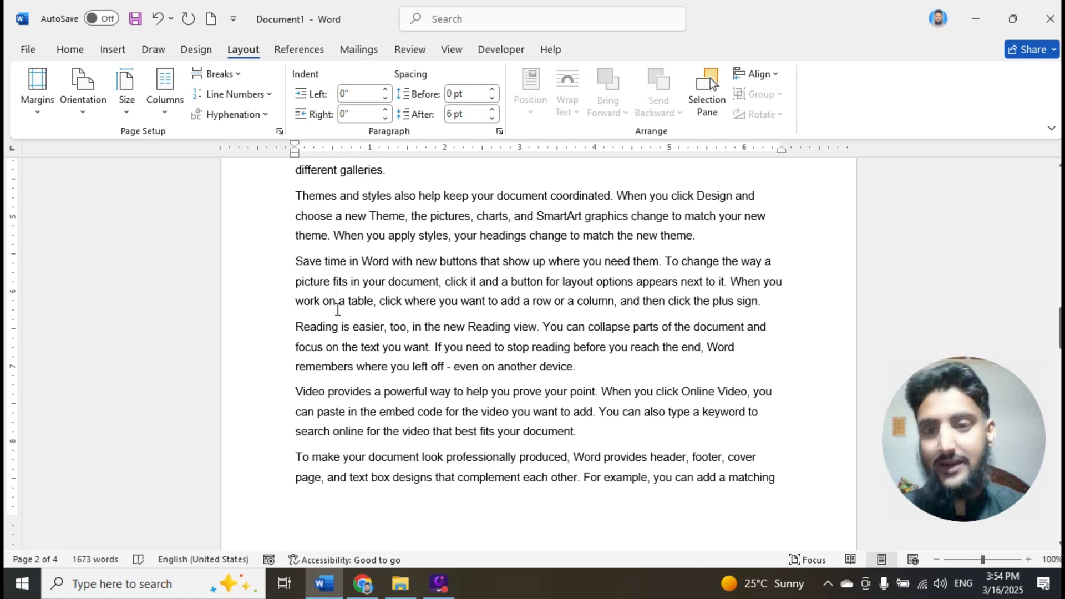
# - Check the text flow on pages 1 and 2 around the Next Page and Continuous section breaks
pyautogui.scroll(-10, 337, 309)
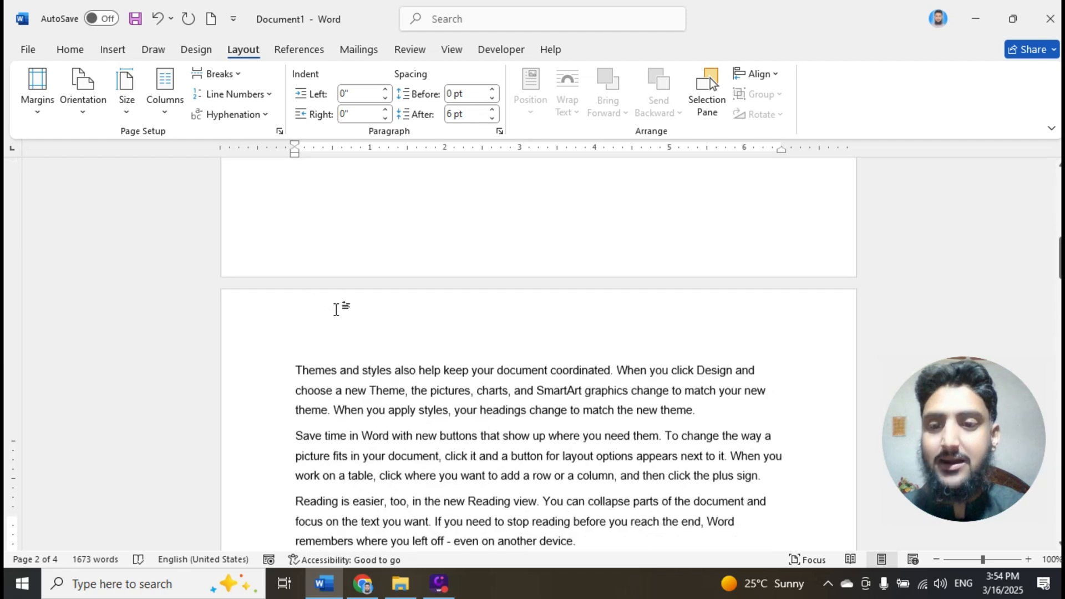
pyautogui.scroll(4, 337, 310)
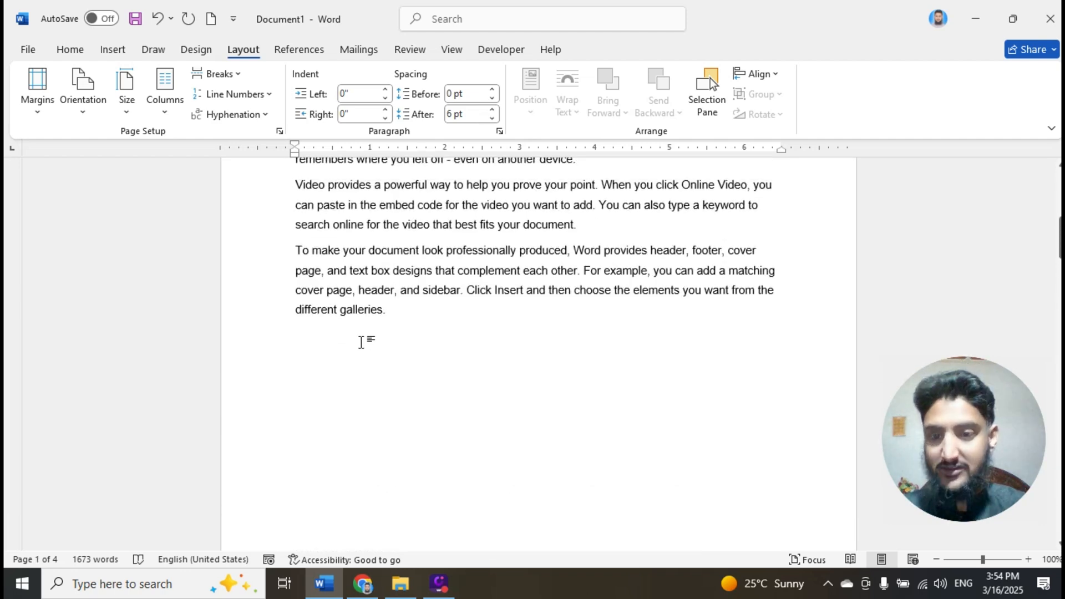
pyautogui.scroll(-8, 361, 341)
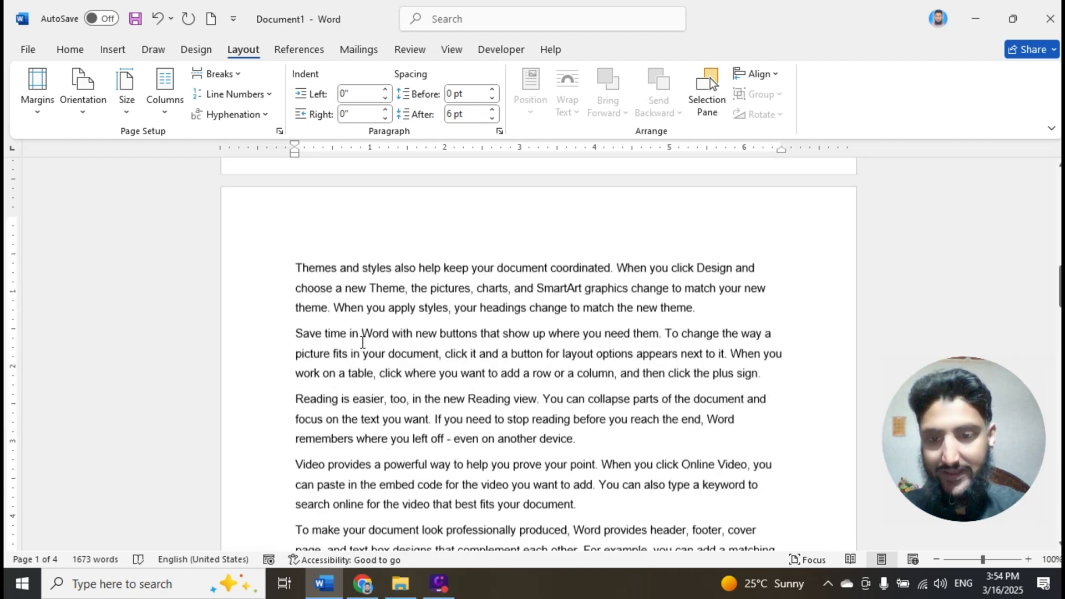
pyautogui.scroll(-5, 369, 321)
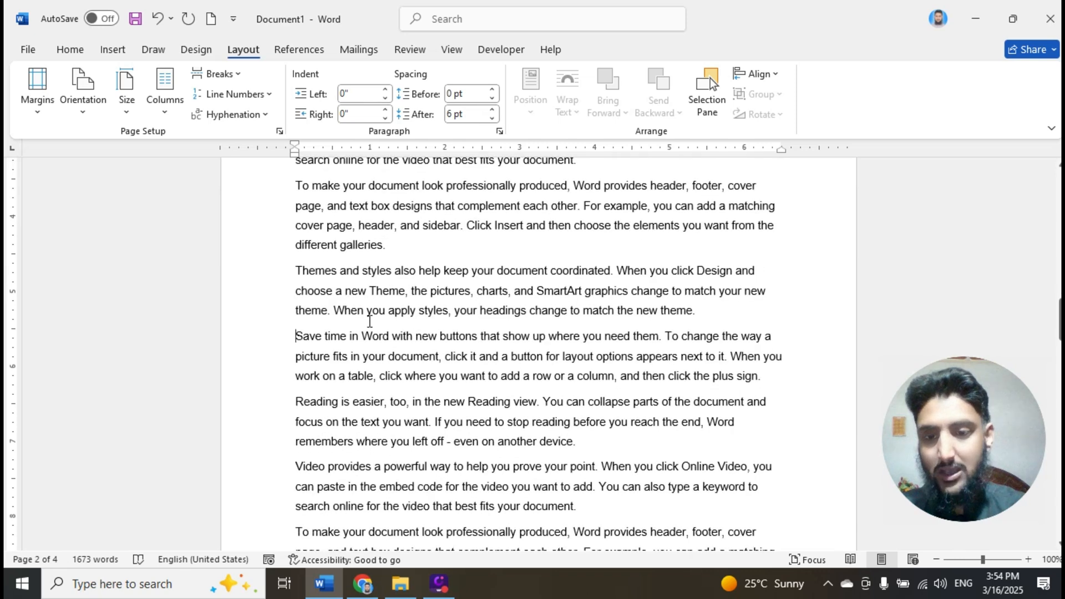
pyautogui.click(303, 342)
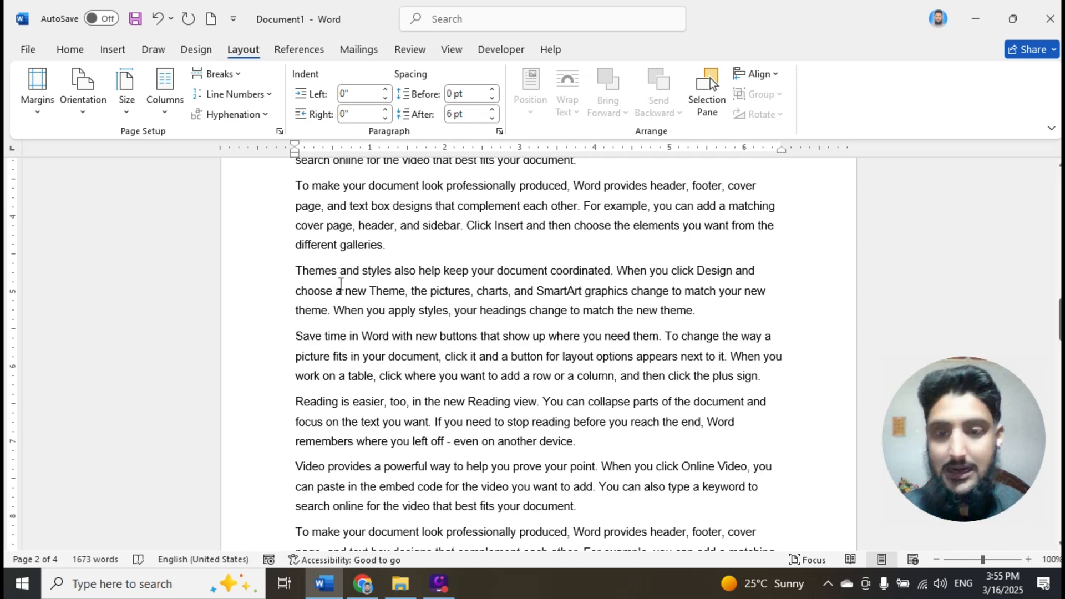
# - Open the header area of page 3 for editing to show the section labels
pyautogui.scroll(-5, 339, 404)
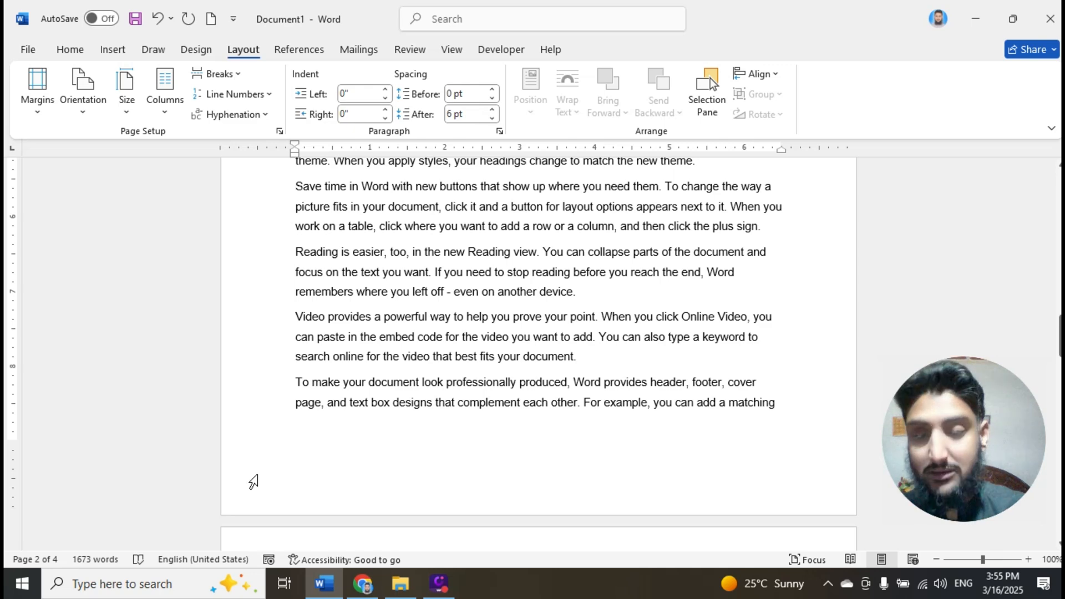
pyautogui.scroll(-5, 253, 480)
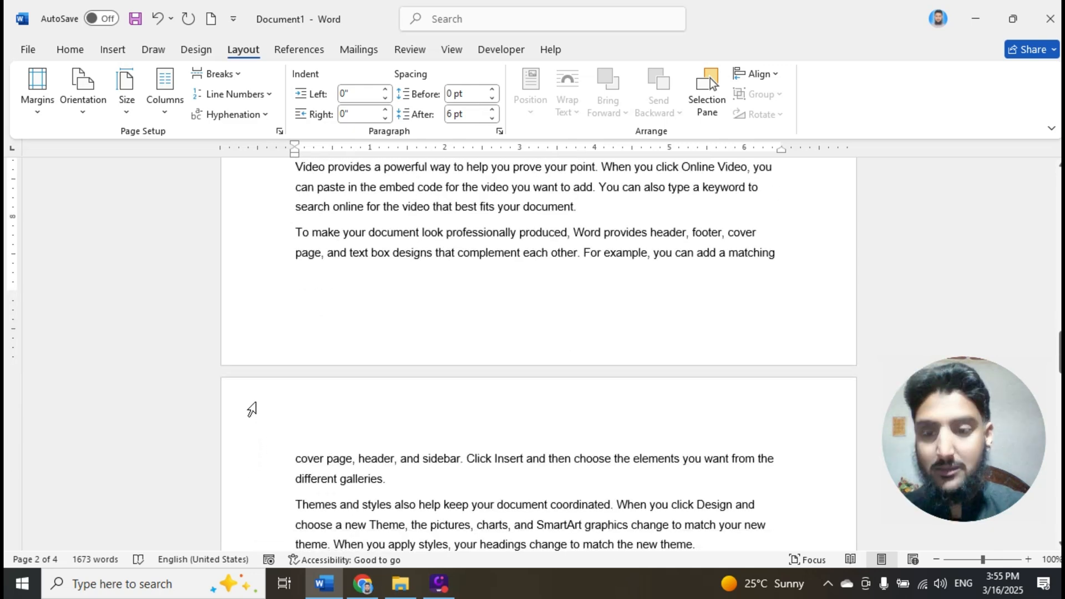
pyautogui.doubleClick(253, 411)
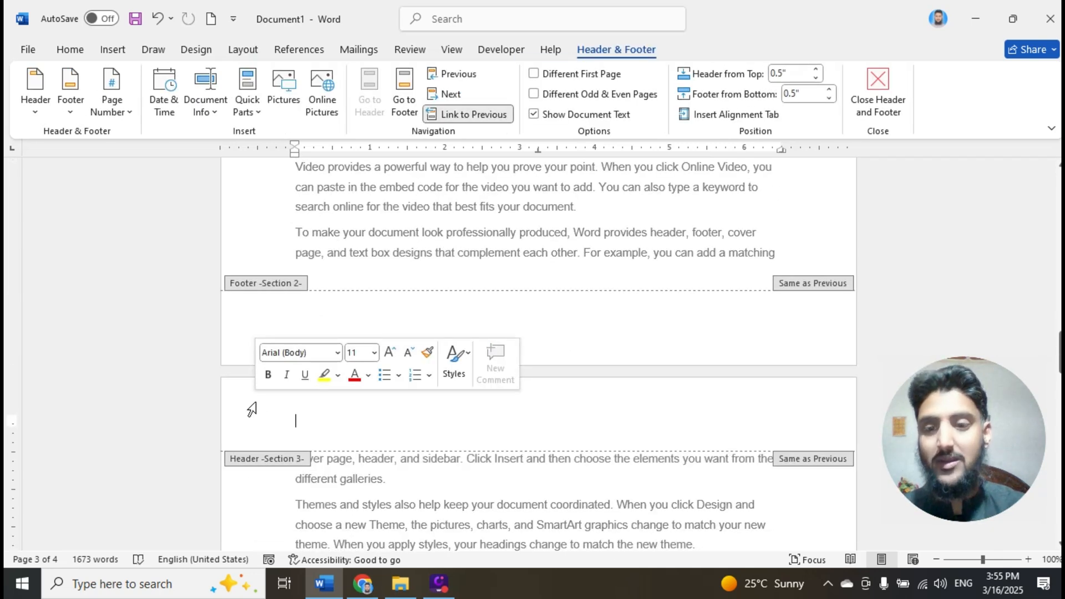
pyautogui.doubleClick(255, 409)
# - Examine the header and footer section labels from page 1 through the last page
pyautogui.scroll(18, 260, 409)
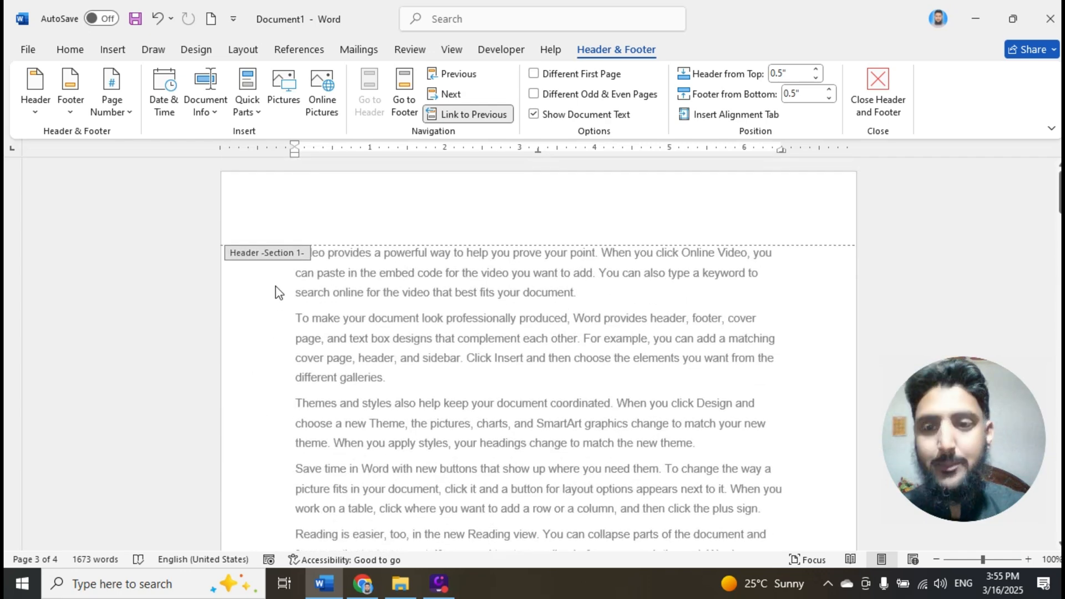
pyautogui.scroll(-1, 388, 333)
pyautogui.scroll(-15, 387, 332)
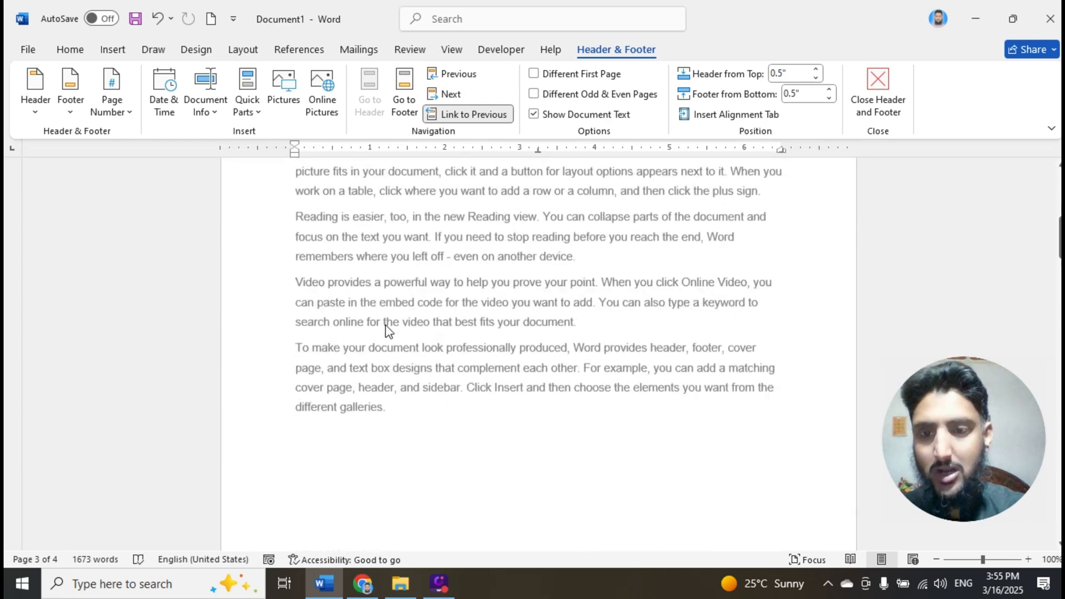
pyautogui.scroll(-3, 387, 325)
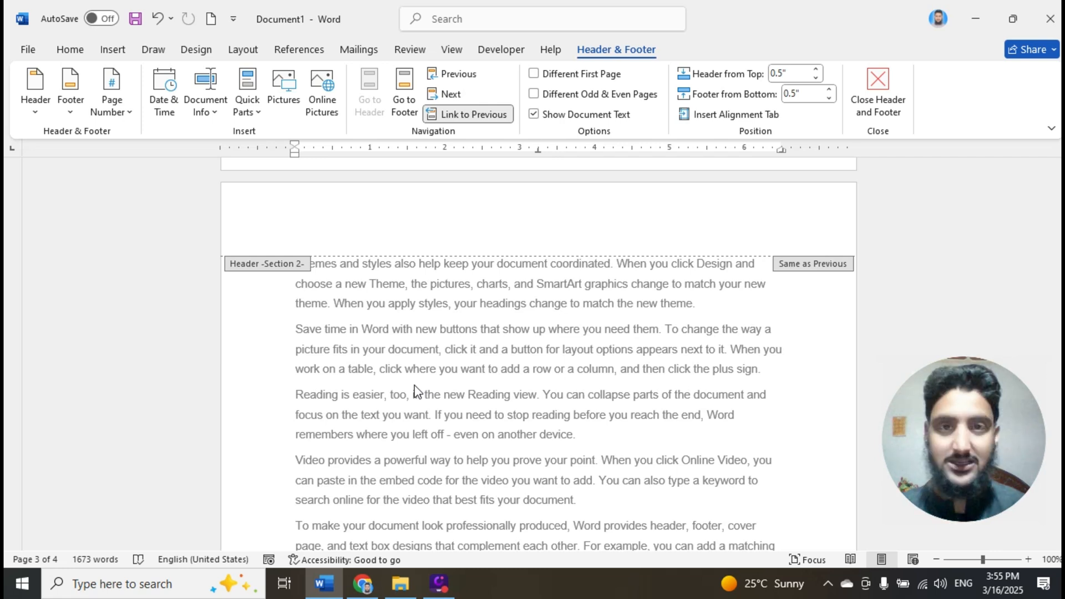
pyautogui.scroll(-5, 399, 395)
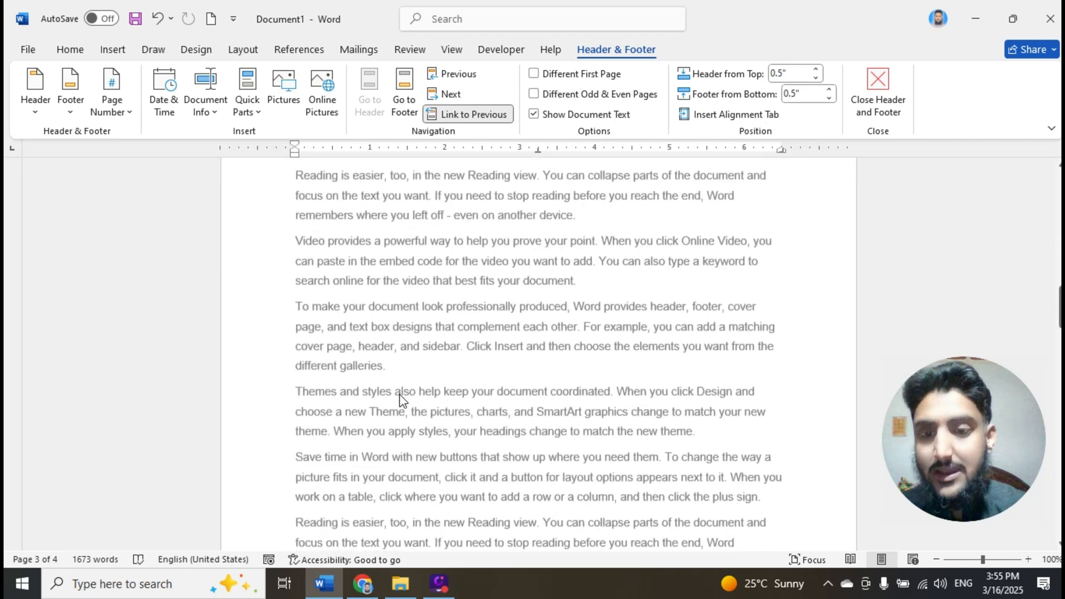
pyautogui.scroll(-1, 400, 394)
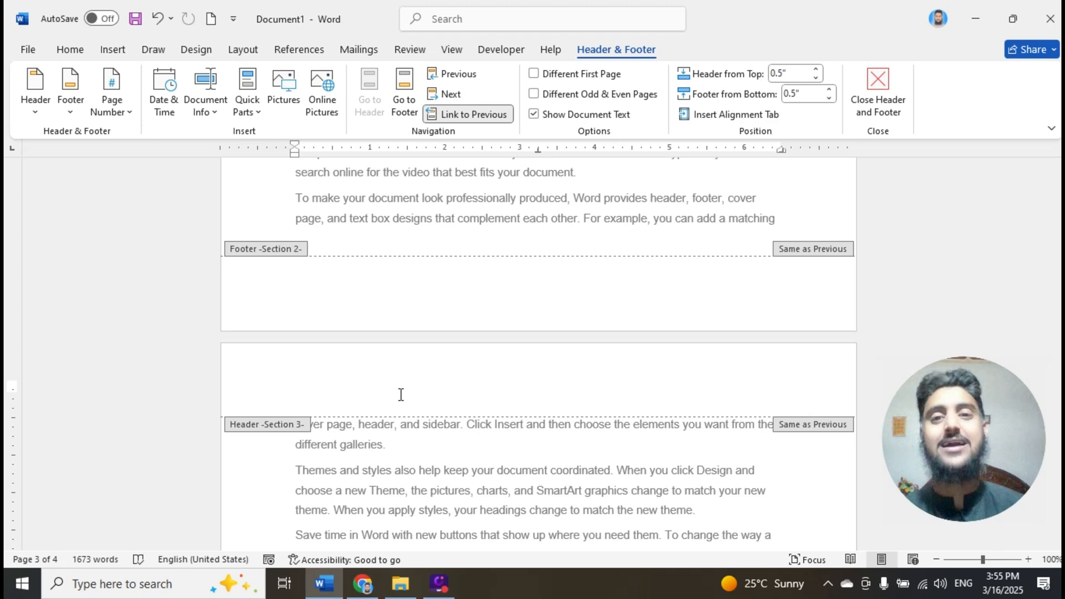
pyautogui.scroll(-2, 366, 452)
pyautogui.scroll(-5, 401, 430)
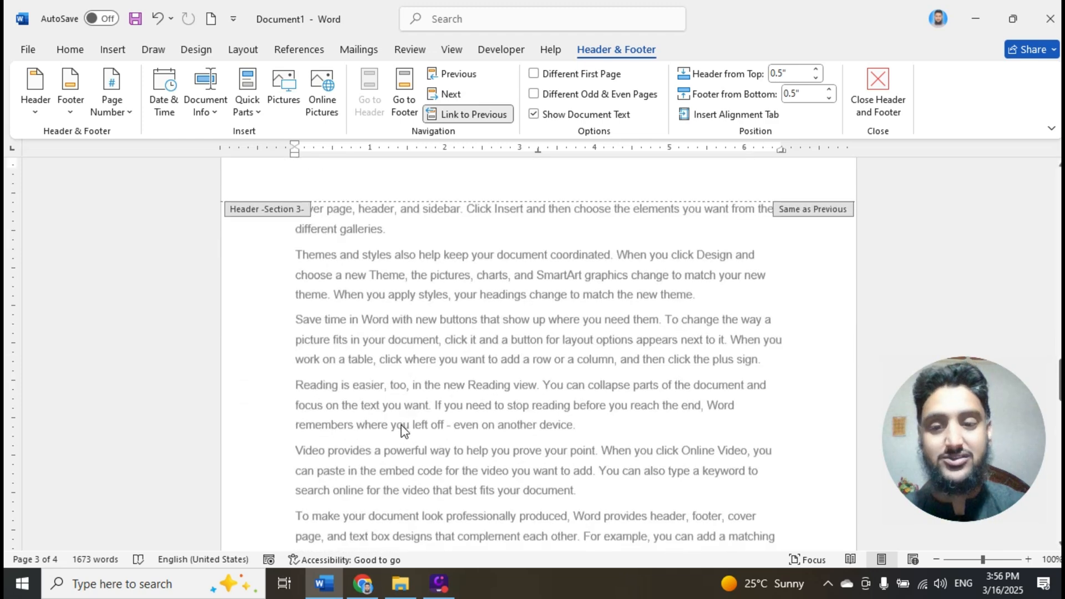
pyautogui.scroll(-12, 401, 430)
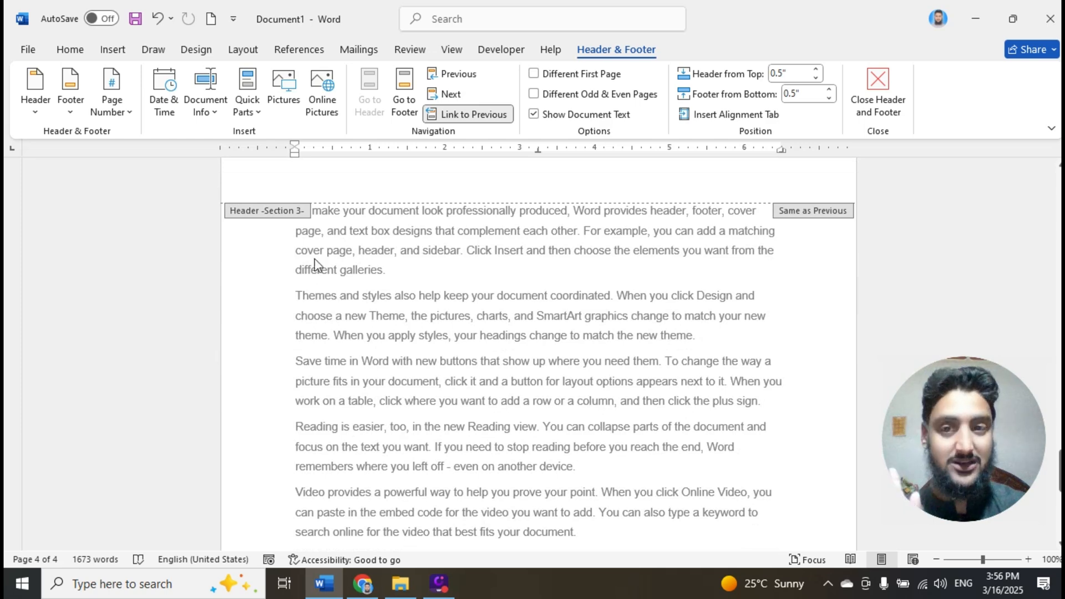
pyautogui.scroll(-3, 335, 376)
pyautogui.scroll(-10, 335, 381)
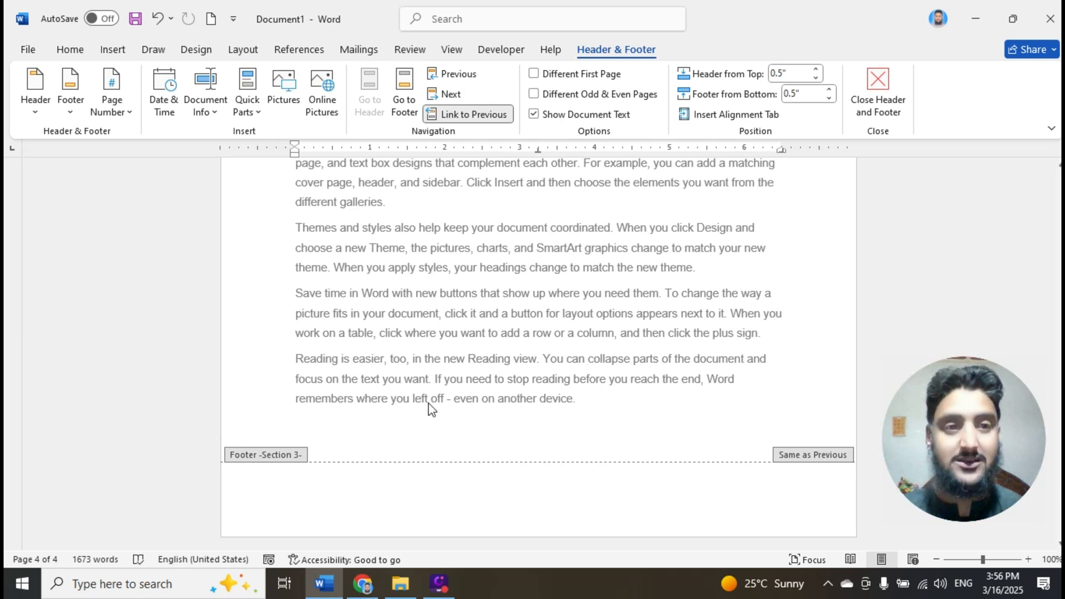
# - Leave header and footer editing and add four blocks of sample text at the end of the document using =rand()
pyautogui.doubleClick(317, 455)
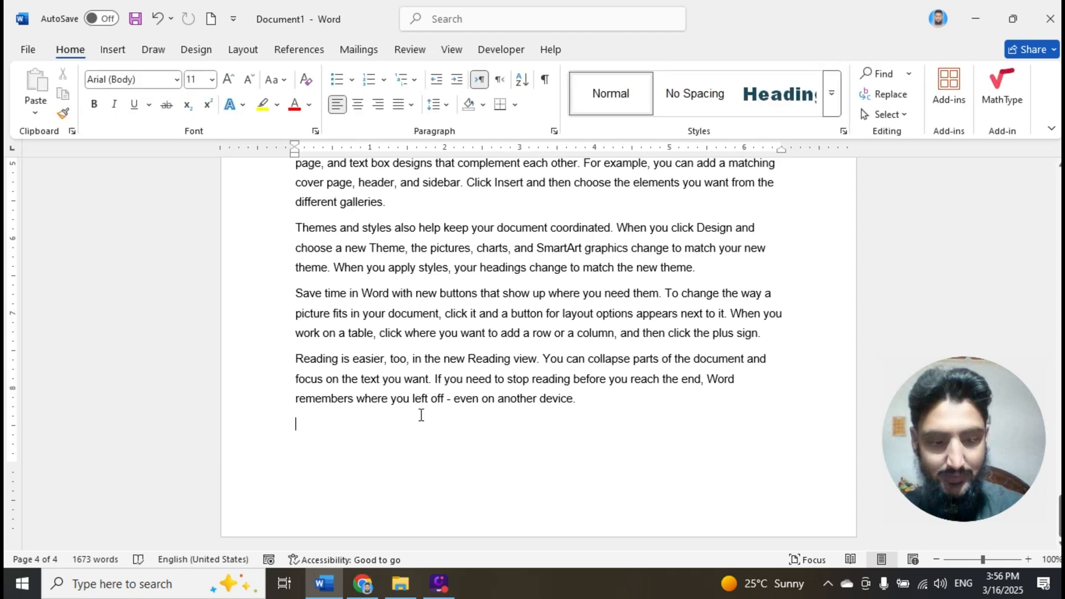
pyautogui.write('=rand()')
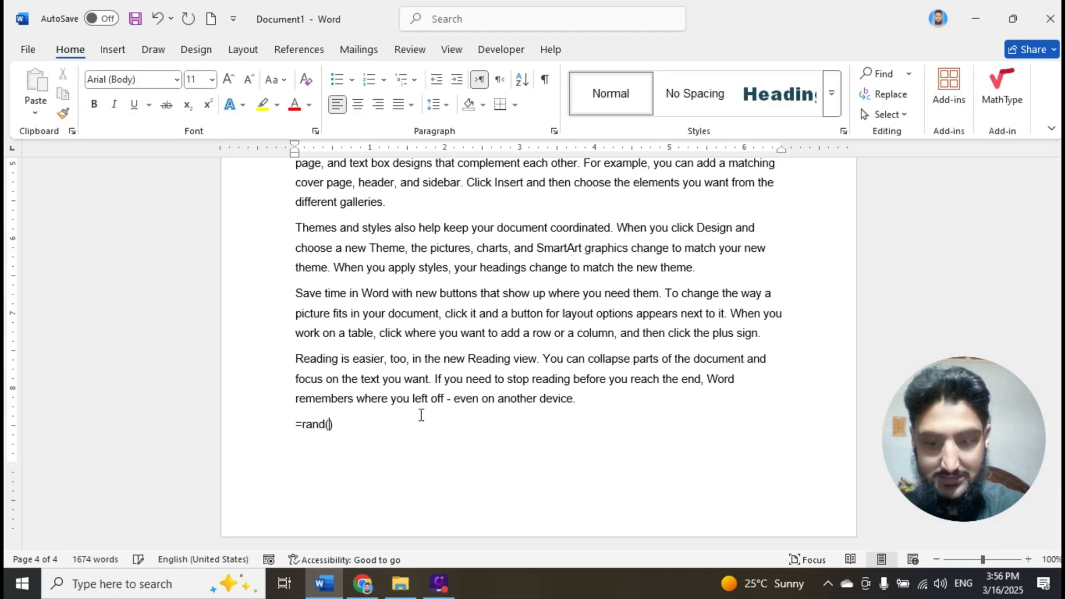
pyautogui.press('Return')
pyautogui.write('=rand()')
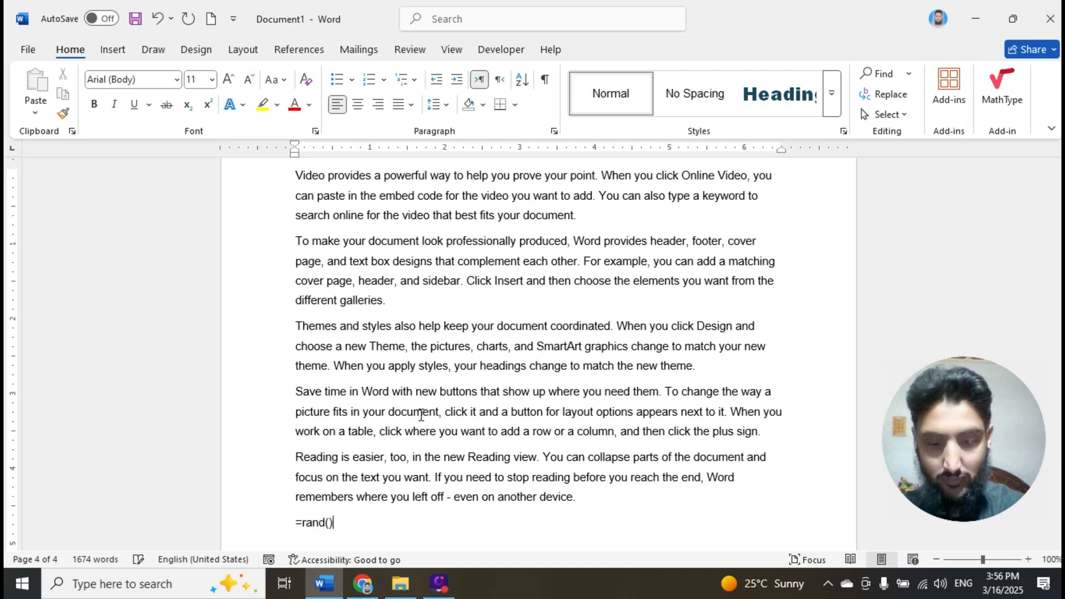
pyautogui.press('Return')
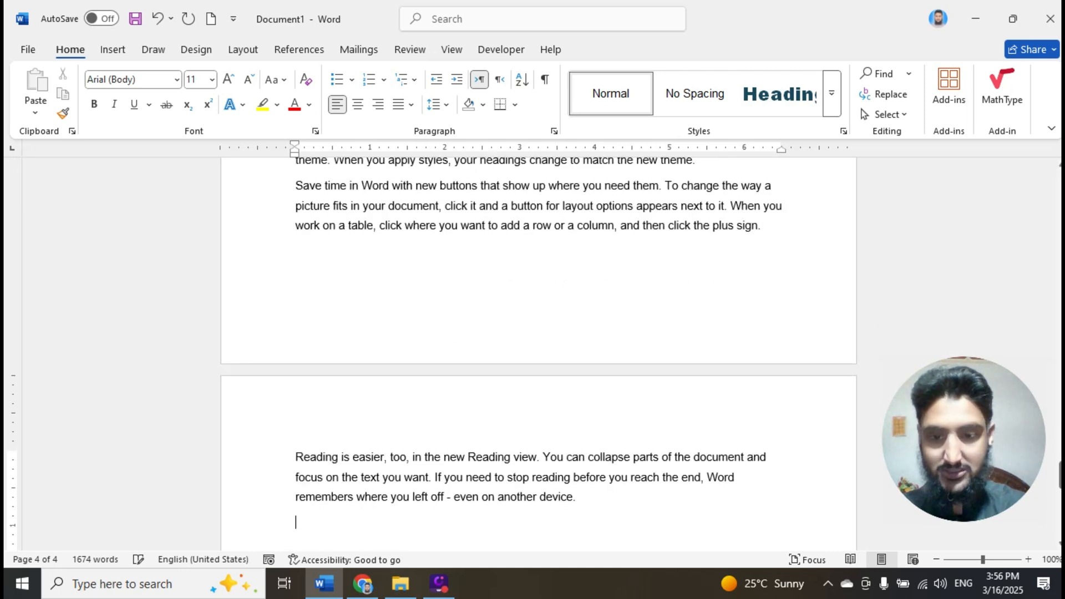
pyautogui.write('=rand()')
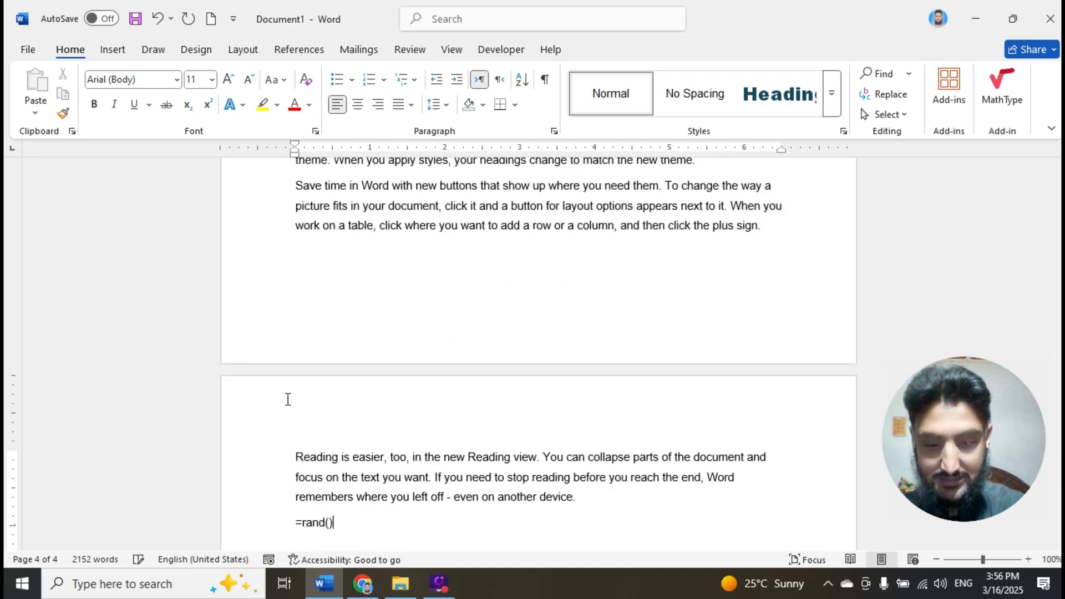
pyautogui.press('Return')
pyautogui.write('=rand()')
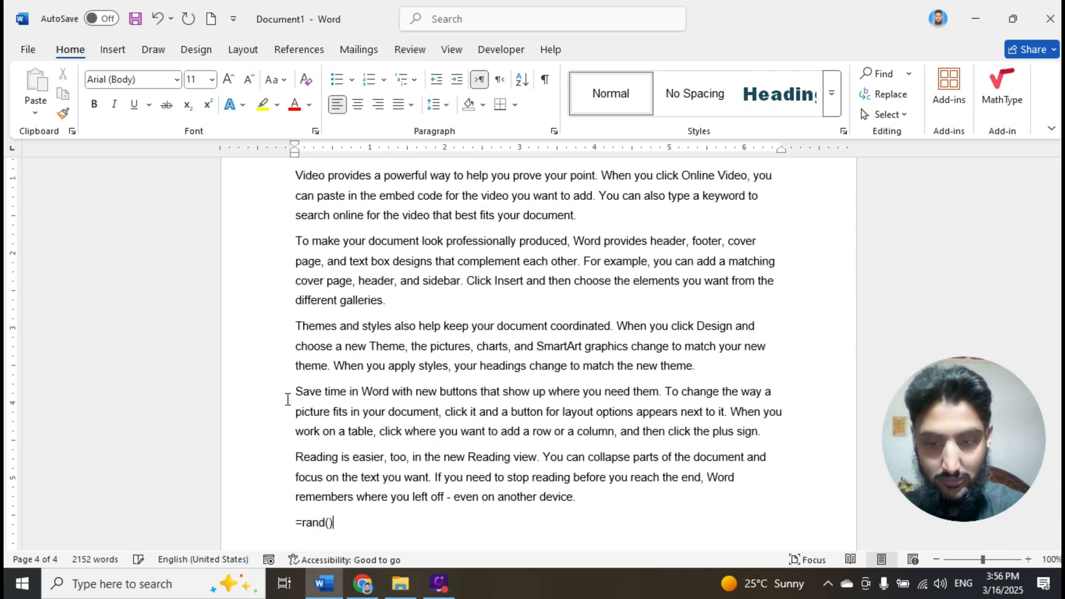
pyautogui.press('Return')
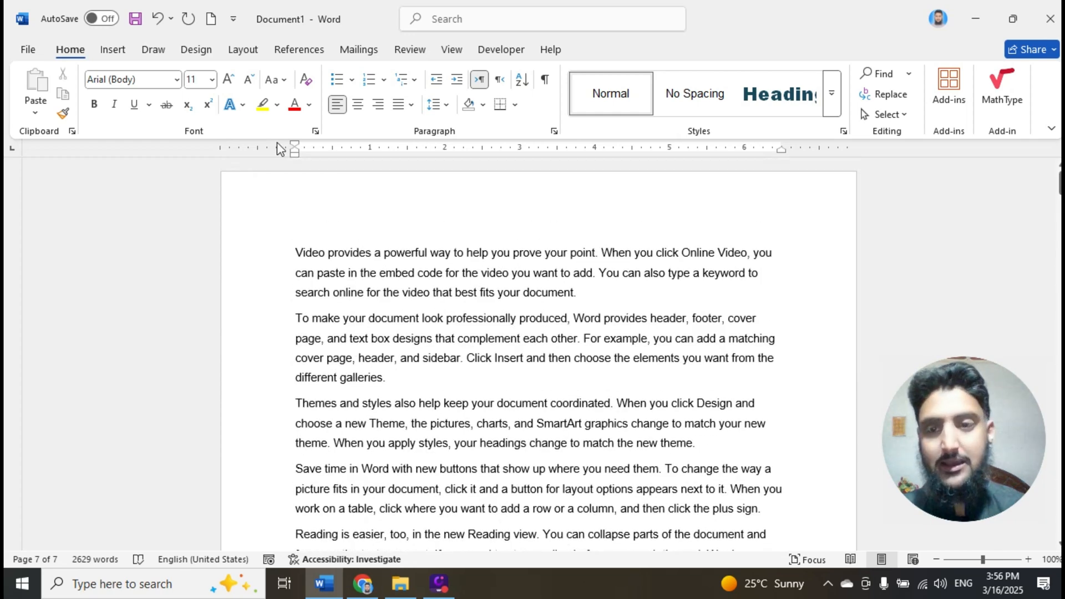
# - Review the Even Page and Odd Page section break options without inserting a break
pyautogui.click(241, 51)
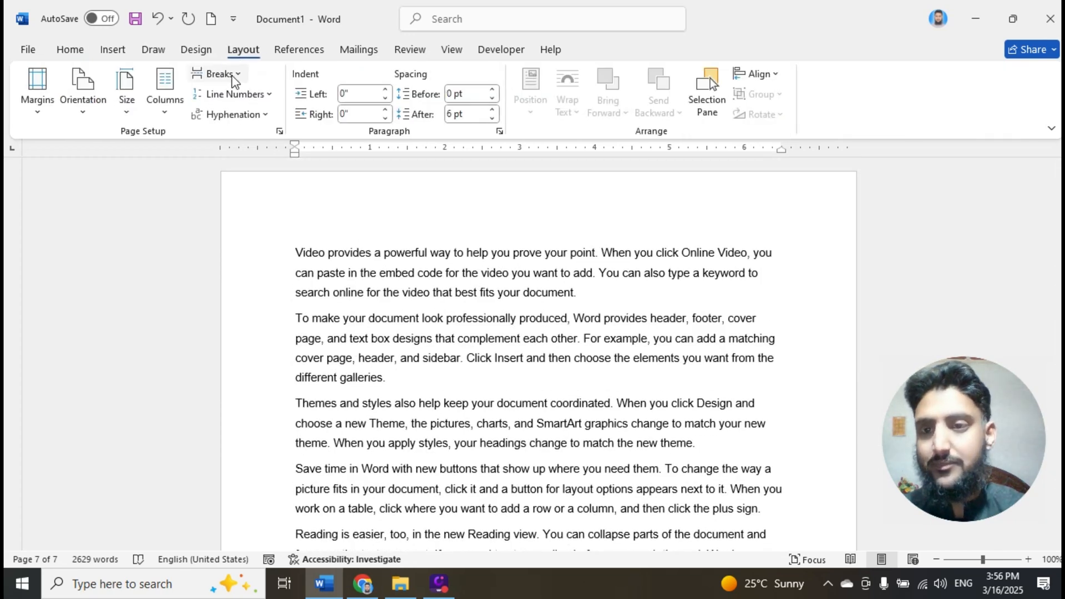
pyautogui.click(232, 76)
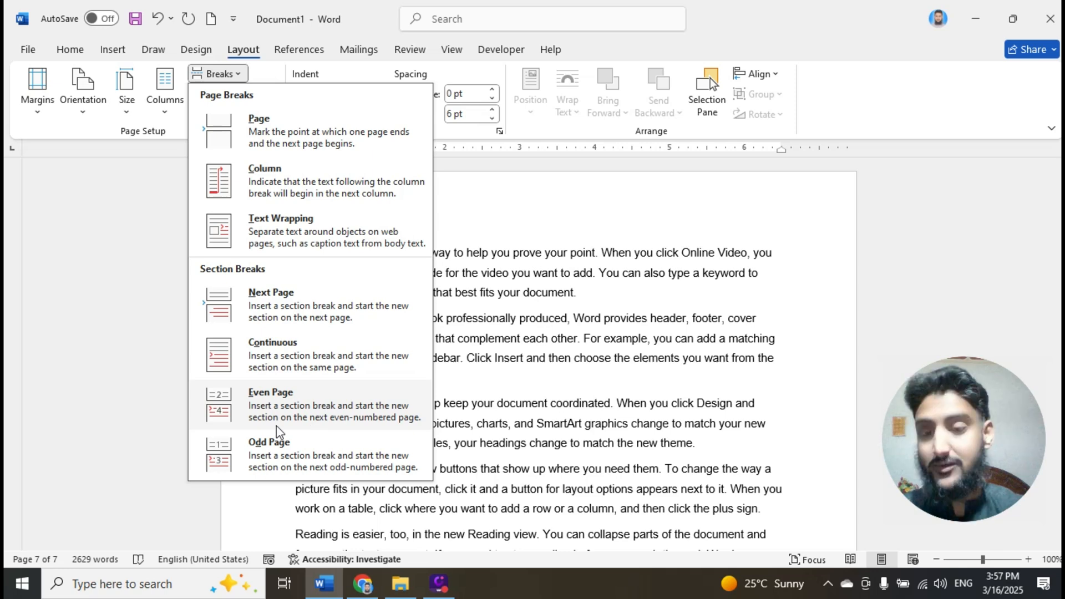
pyautogui.click(571, 340)
# - Insert an Odd Page section break before the last "Video provides a powerful way" paragraph on page 3
pyautogui.scroll(-1, 571, 339)
pyautogui.scroll(-10, 571, 340)
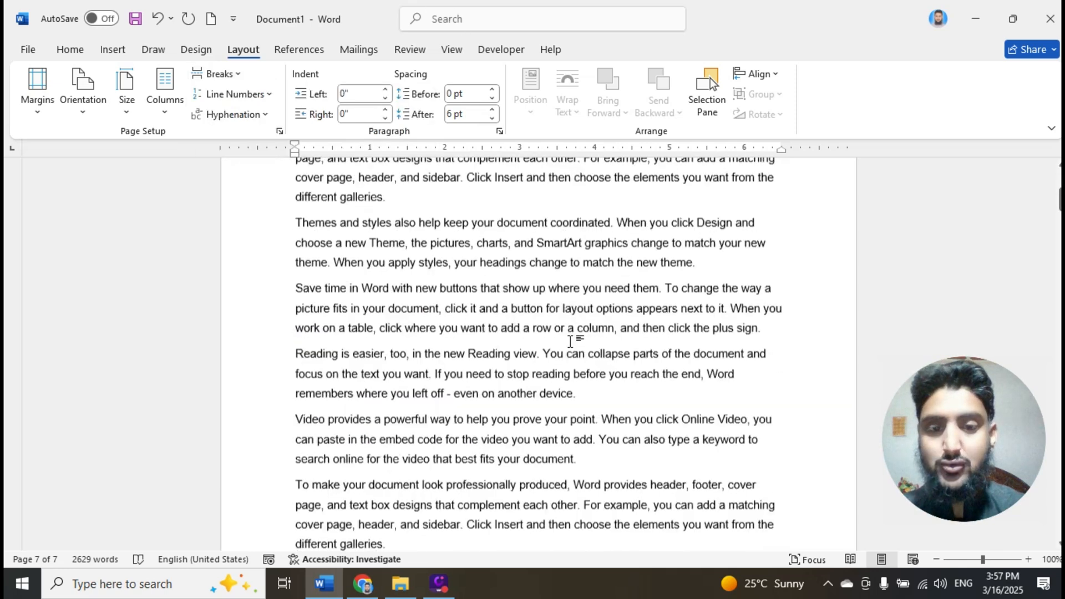
pyautogui.scroll(-15, 568, 347)
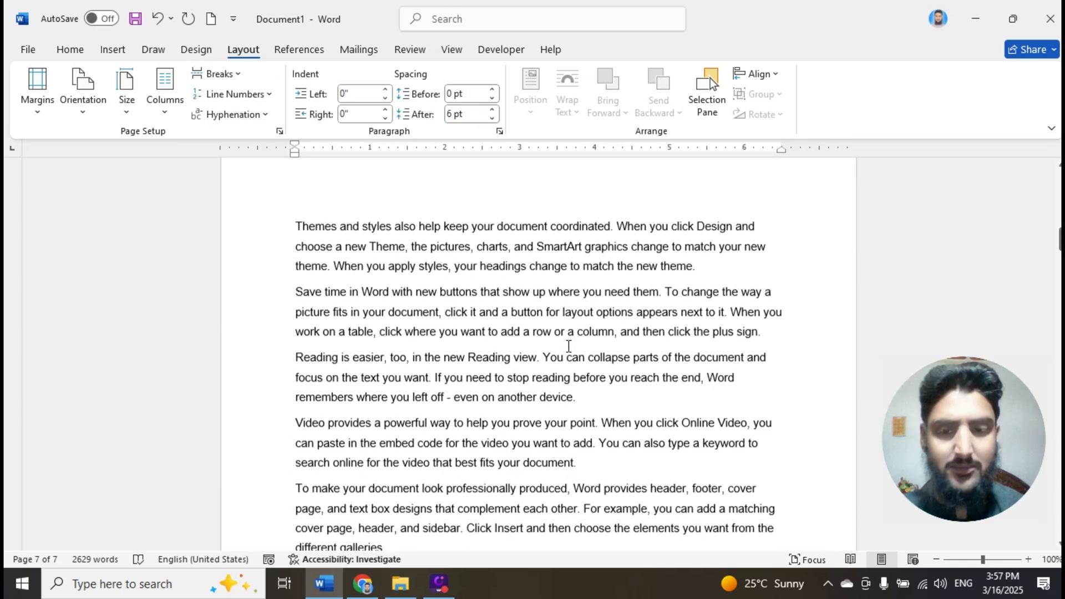
pyautogui.scroll(-4, 569, 346)
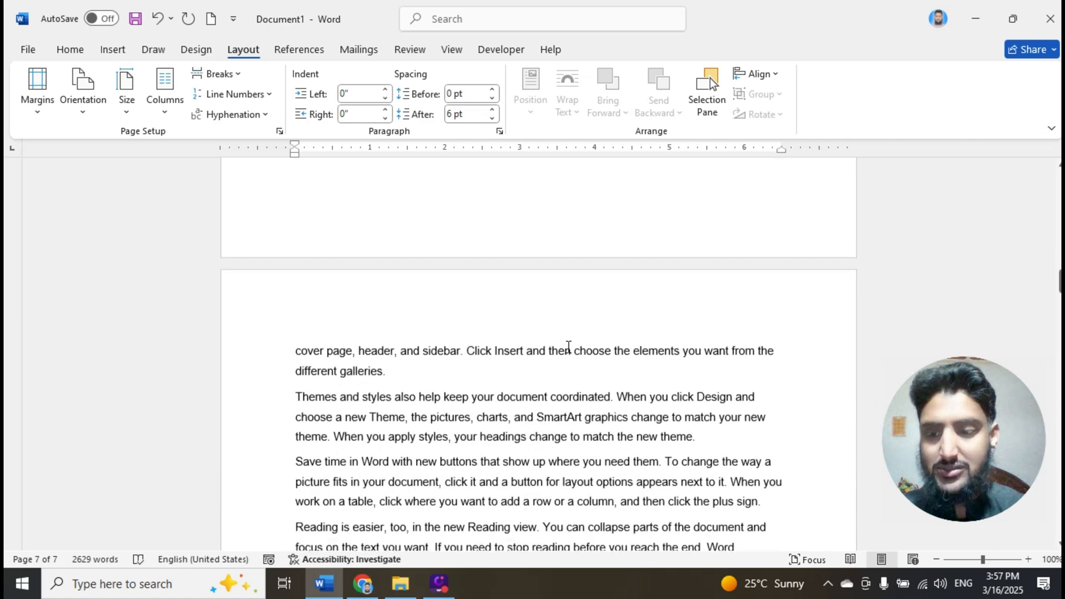
pyautogui.scroll(-3, 504, 375)
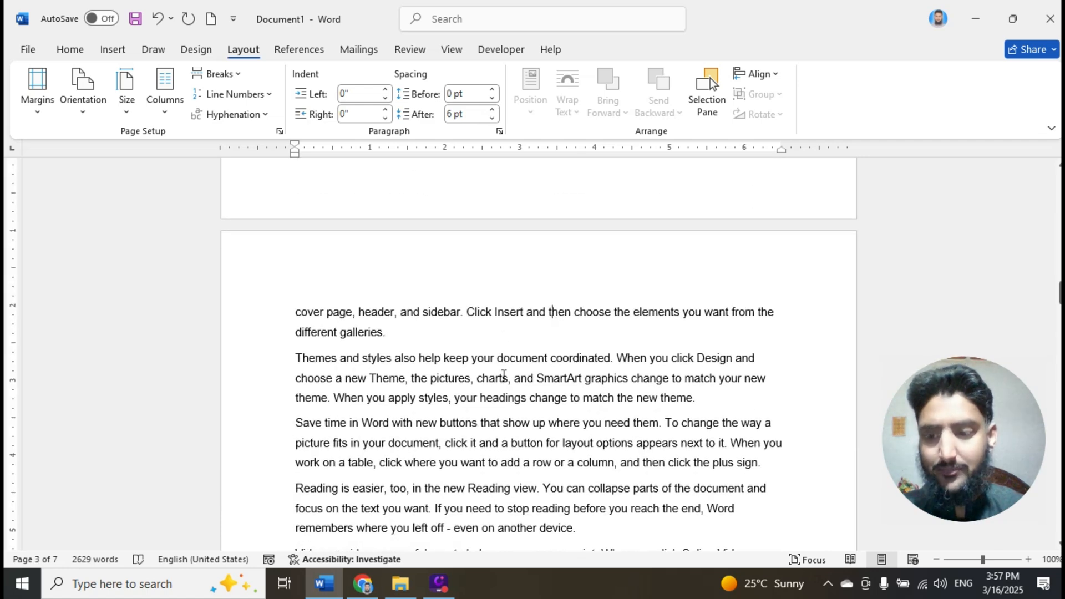
pyautogui.scroll(-6, 482, 358)
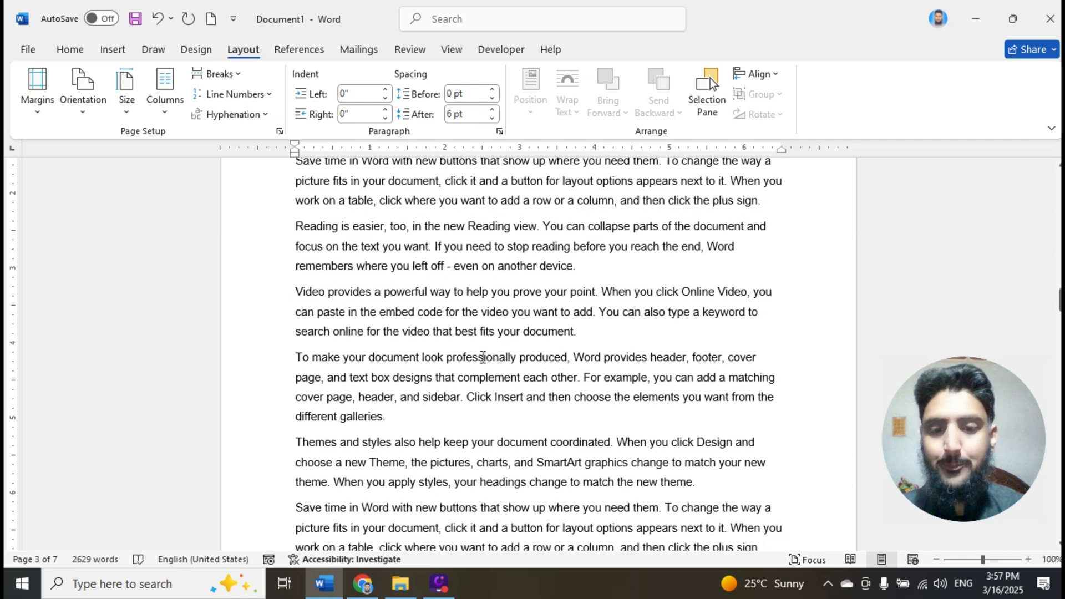
pyautogui.scroll(-2, 482, 358)
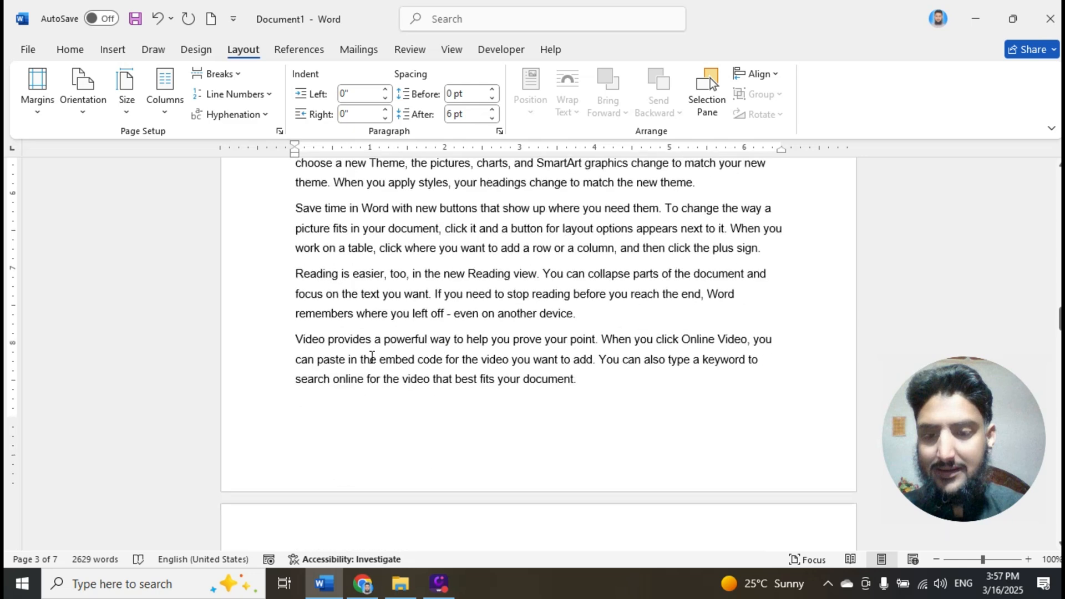
pyautogui.click(295, 338)
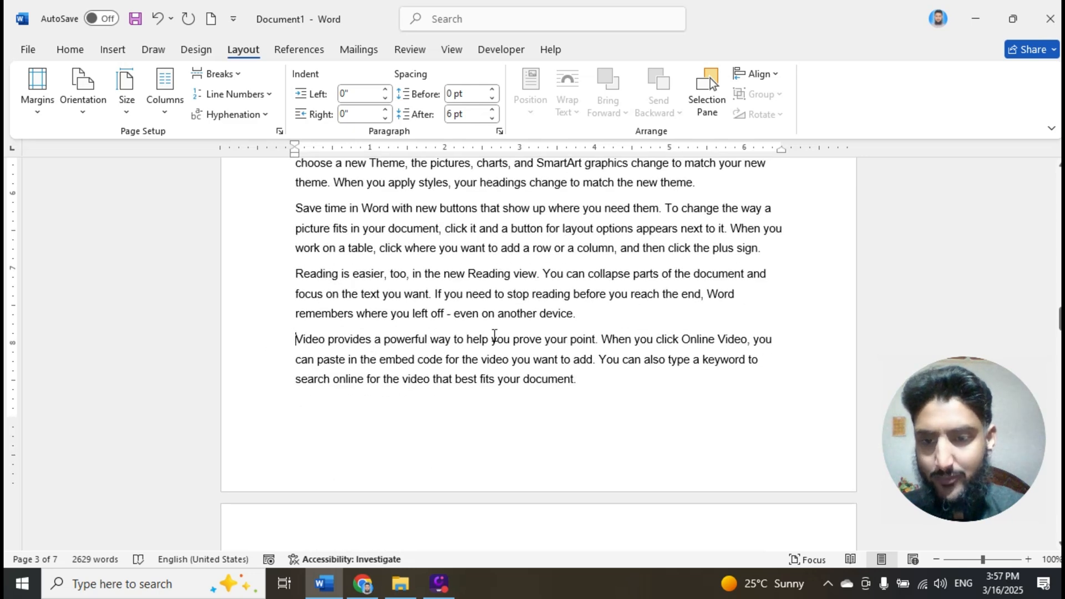
pyautogui.click(235, 79)
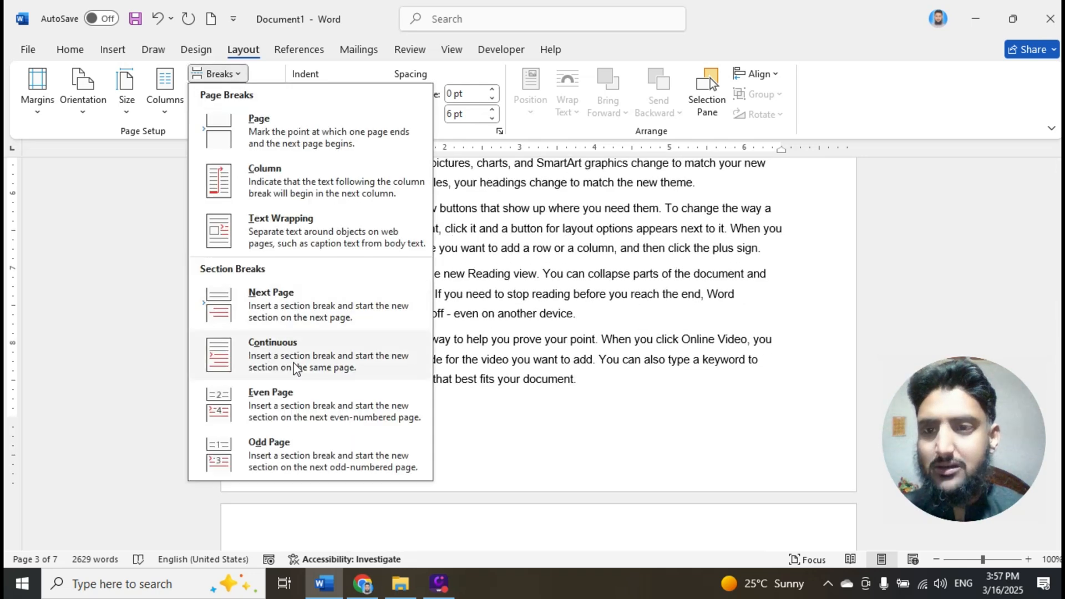
pyautogui.click(292, 447)
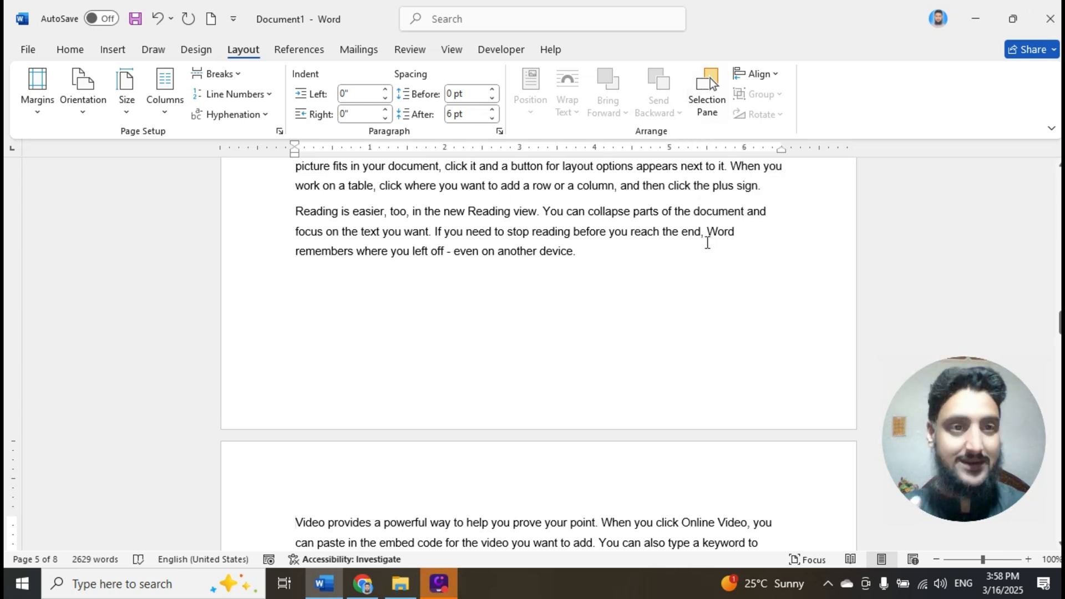
# - Check the header and footer section labels on both sides of the Odd Page break, and leave header editing
pyautogui.scroll(-3, 297, 269)
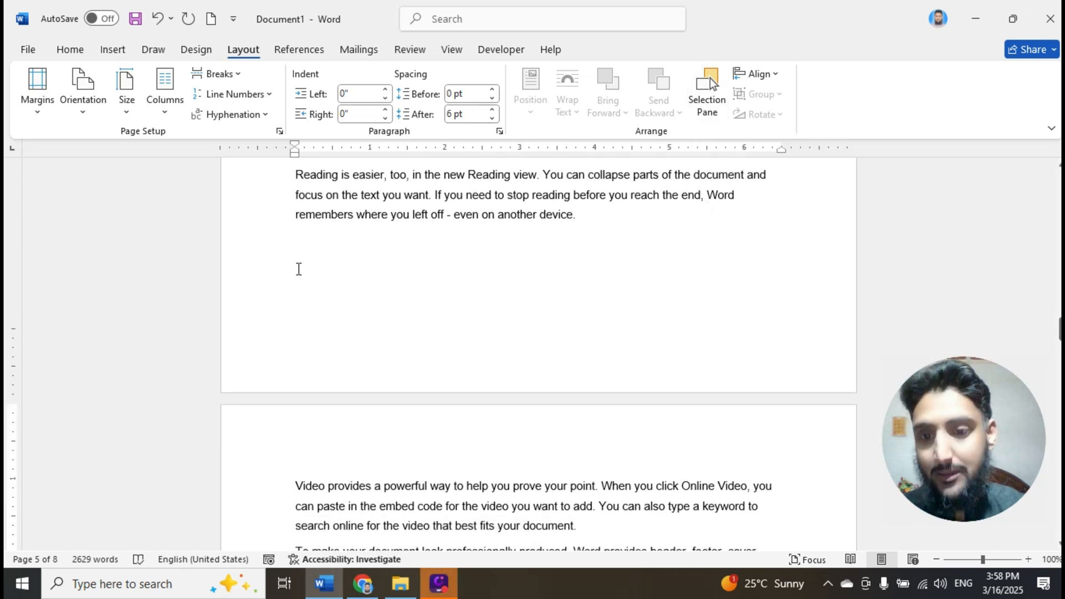
pyautogui.doubleClick(266, 353)
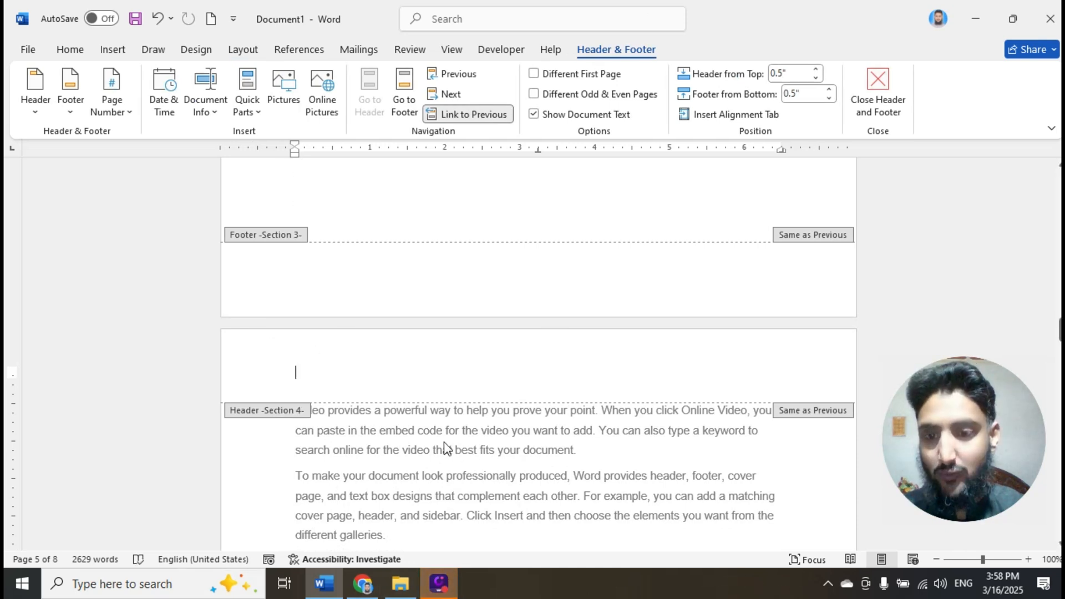
pyautogui.scroll(1, 444, 446)
pyautogui.scroll(4, 414, 319)
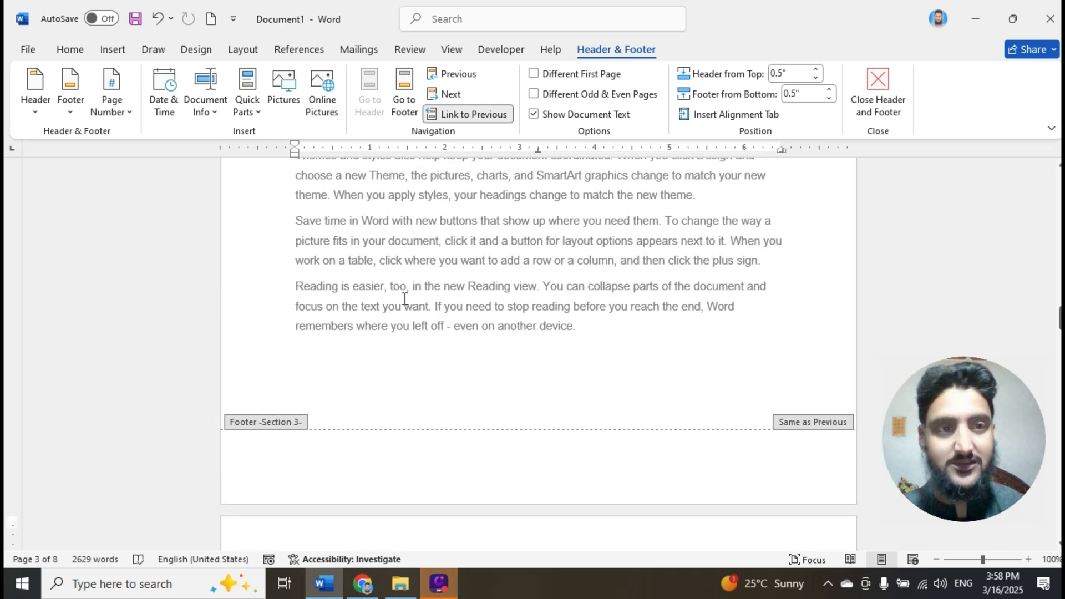
pyautogui.scroll(-5, 405, 300)
pyautogui.click(361, 380)
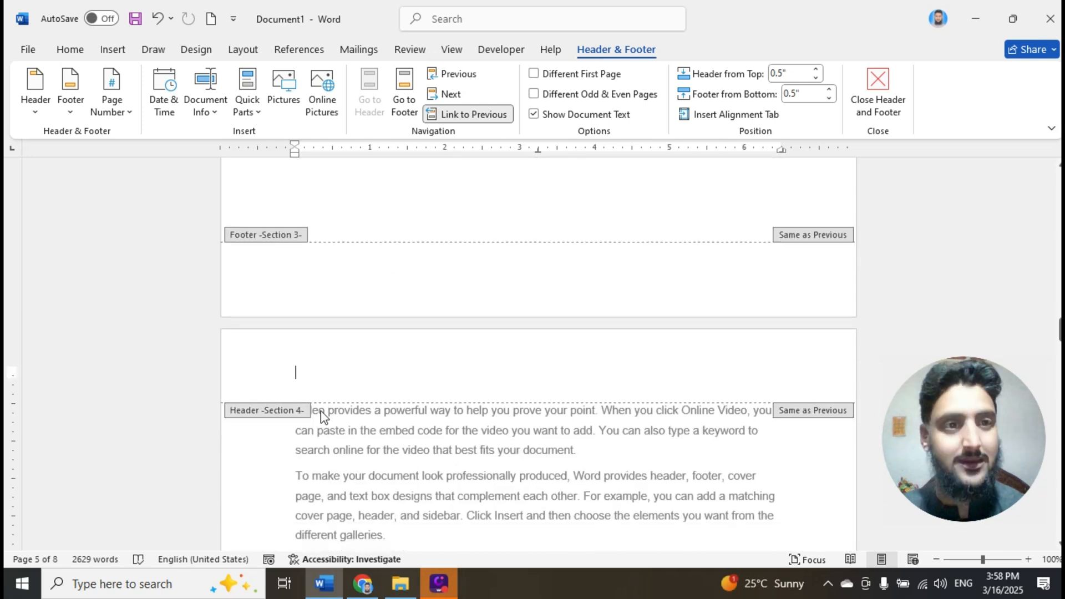
pyautogui.doubleClick(278, 408)
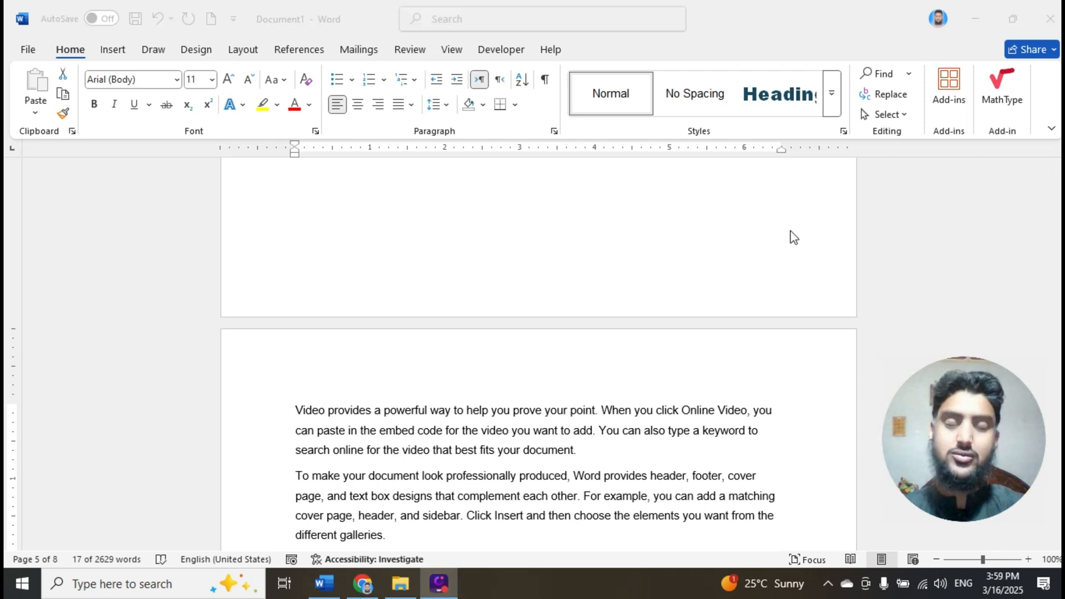
pyautogui.scroll(-3, 701, 328)
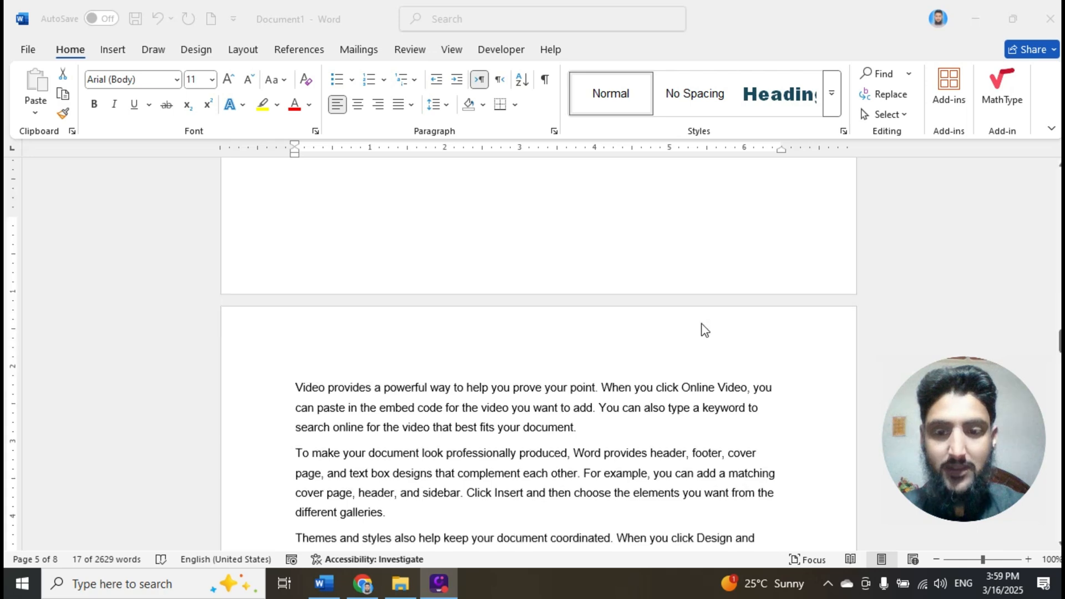
pyautogui.scroll(-10, 661, 357)
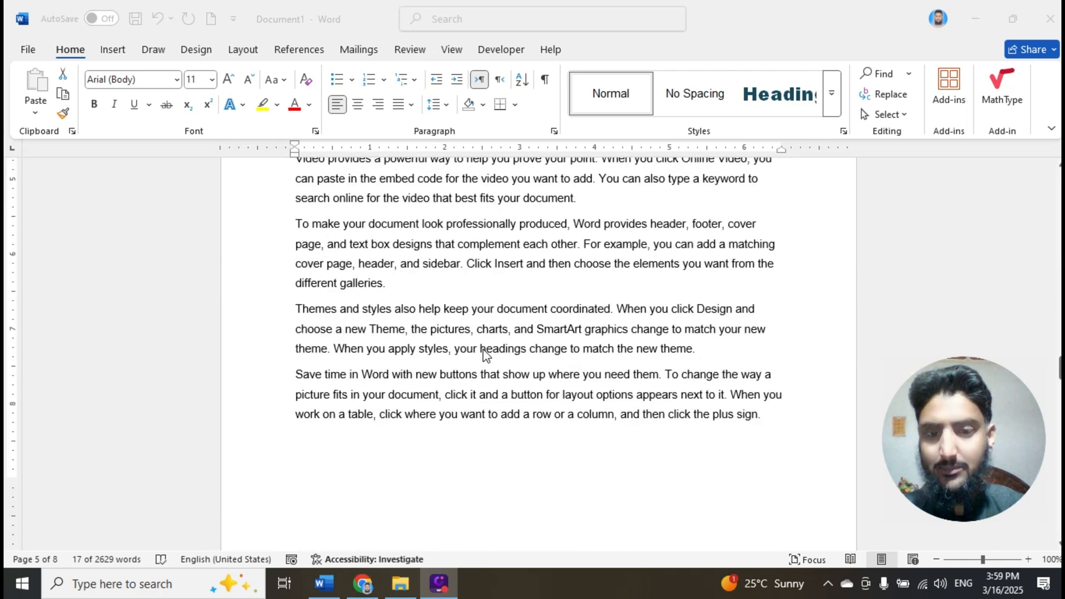
pyautogui.click(296, 379)
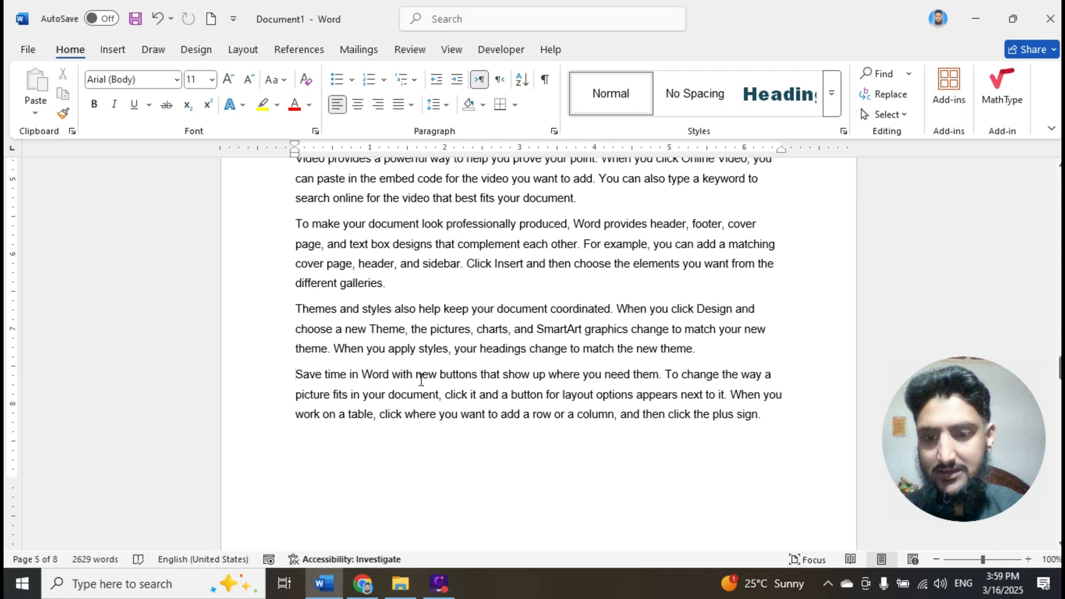
pyautogui.scroll(-1, 419, 377)
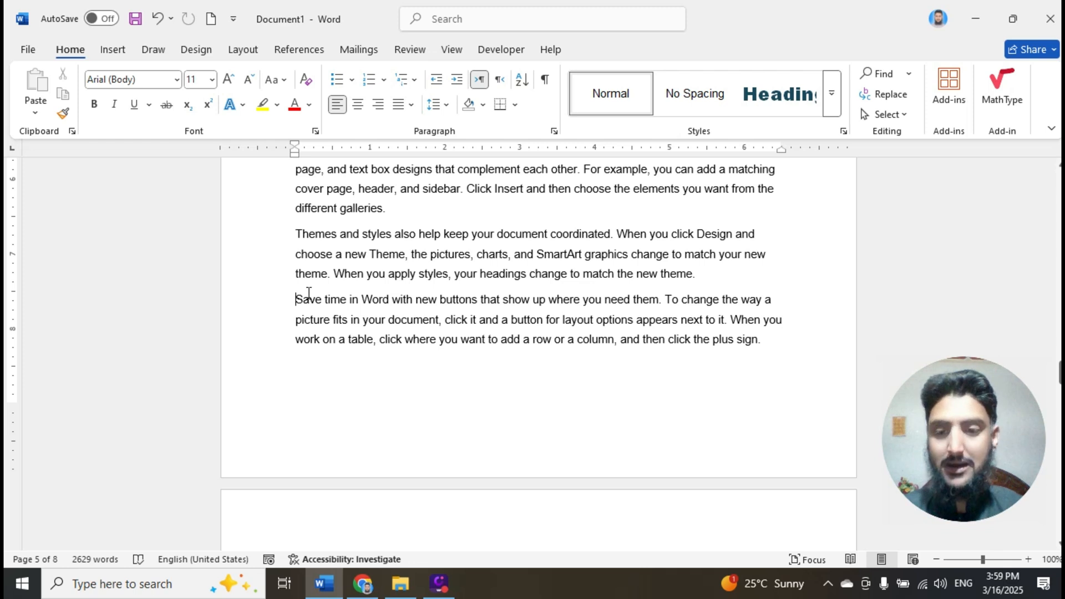
pyautogui.click(241, 53)
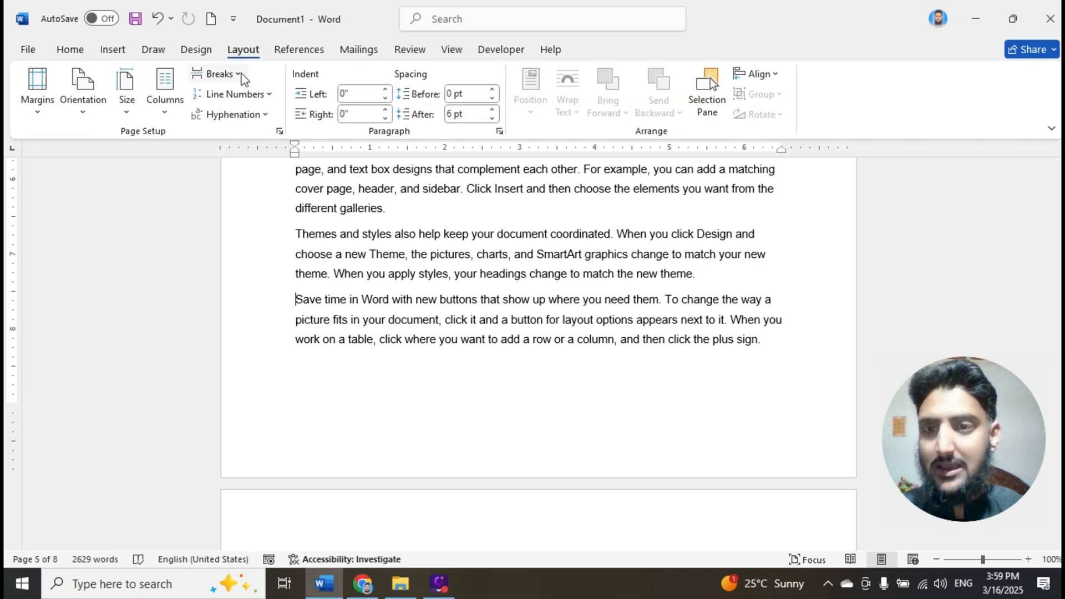
pyautogui.click(240, 75)
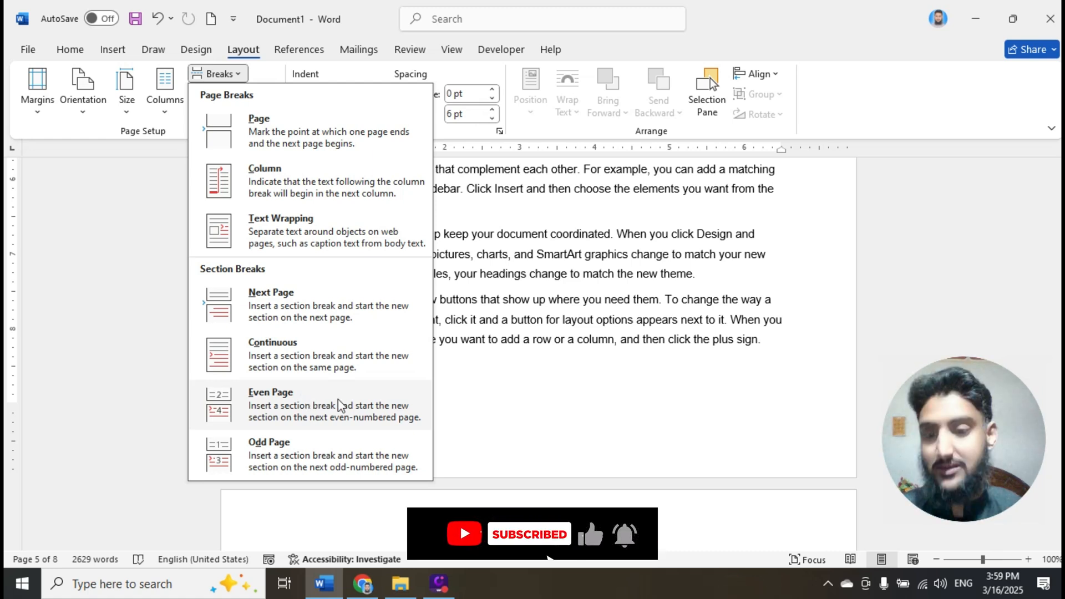
pyautogui.click(558, 375)
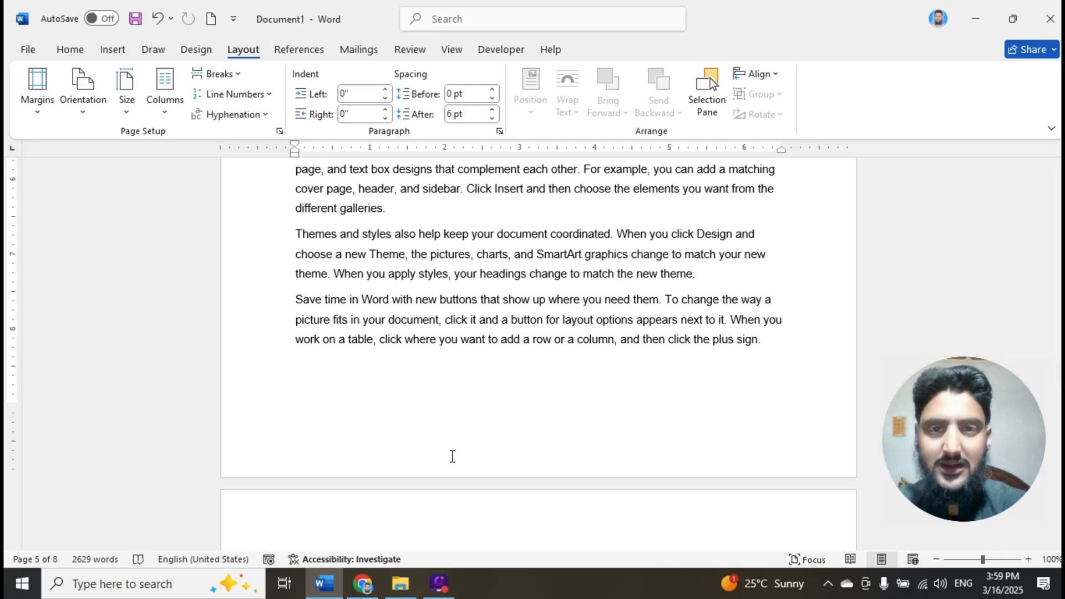
# - Insert an Even Page section break before the last "To make your document look professionally produced" paragraph on page 6
pyautogui.scroll(-10, 452, 456)
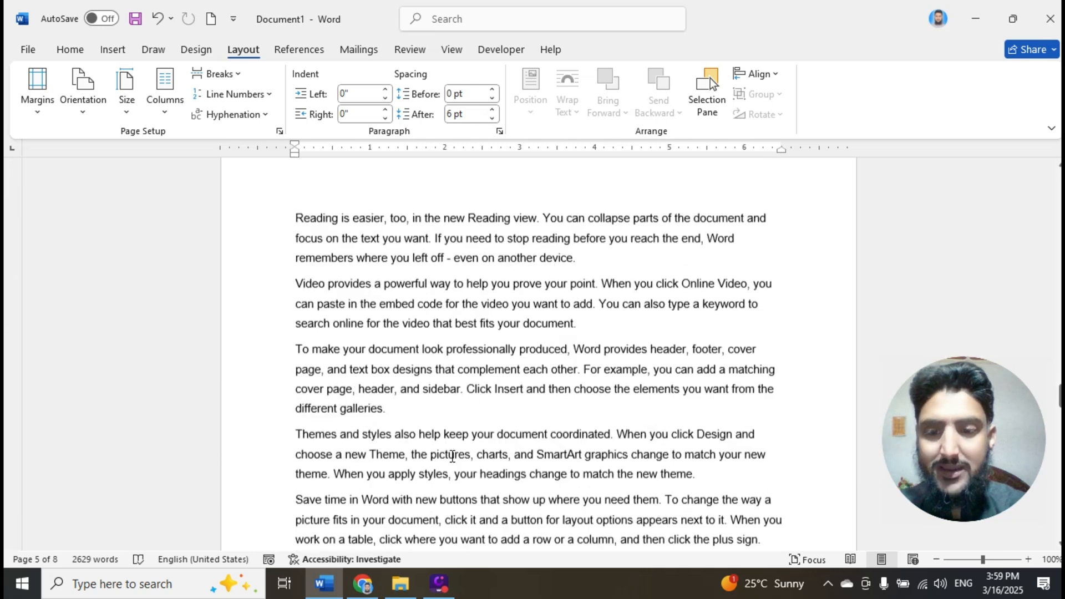
pyautogui.scroll(-1, 452, 456)
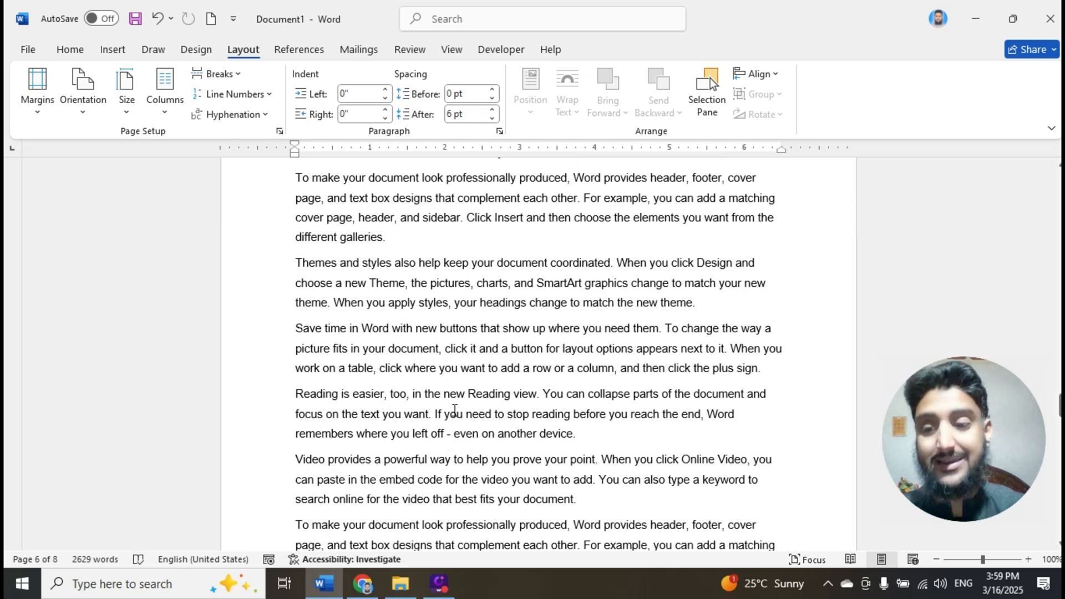
pyautogui.scroll(-3, 380, 411)
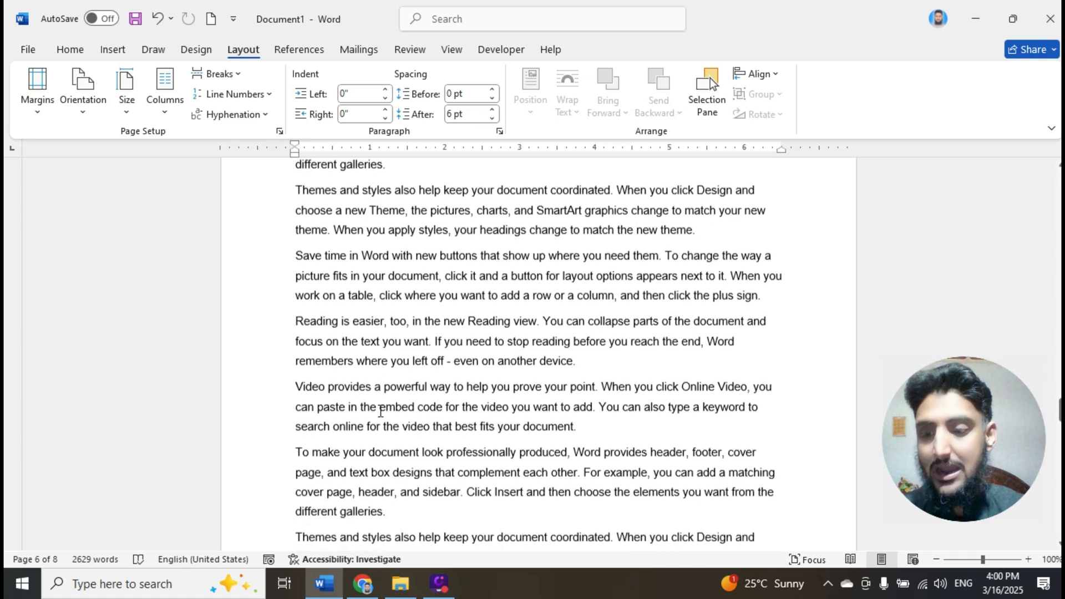
pyautogui.click(381, 408)
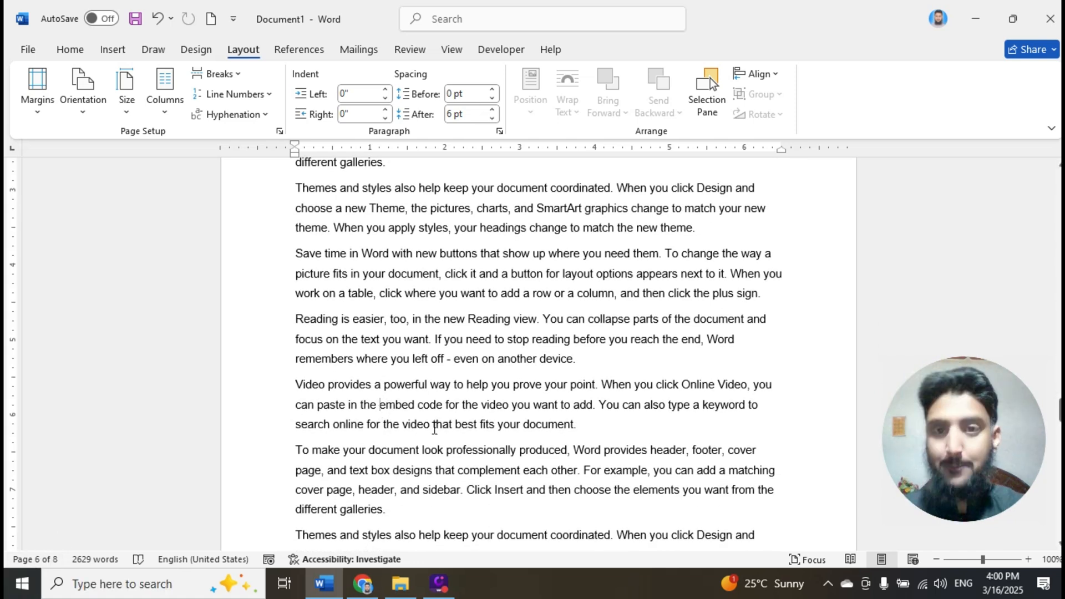
pyautogui.scroll(-3, 427, 447)
pyautogui.scroll(-3, 427, 446)
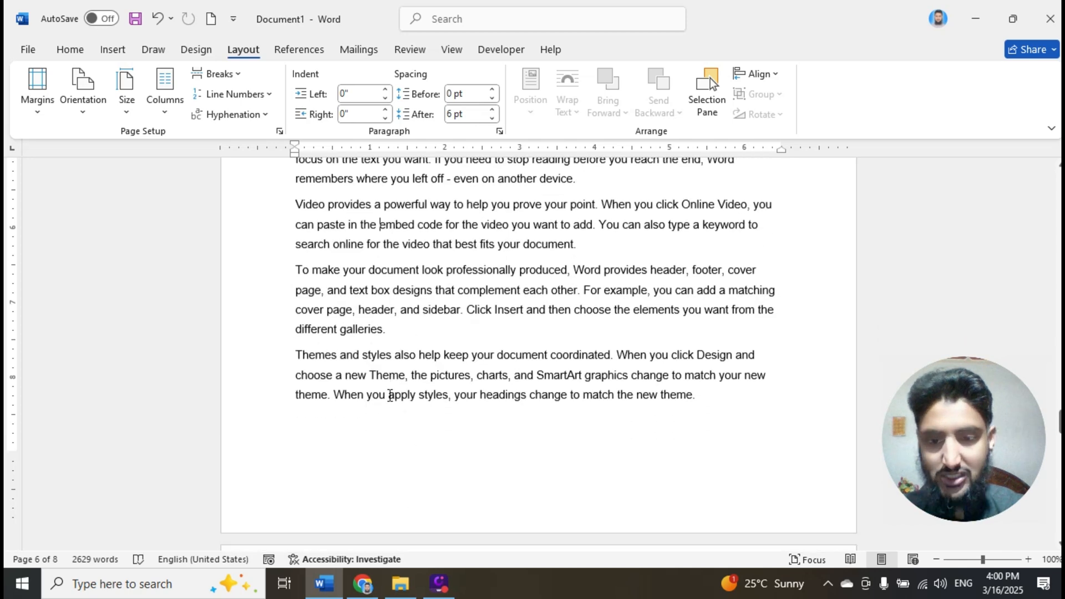
pyautogui.click(294, 260)
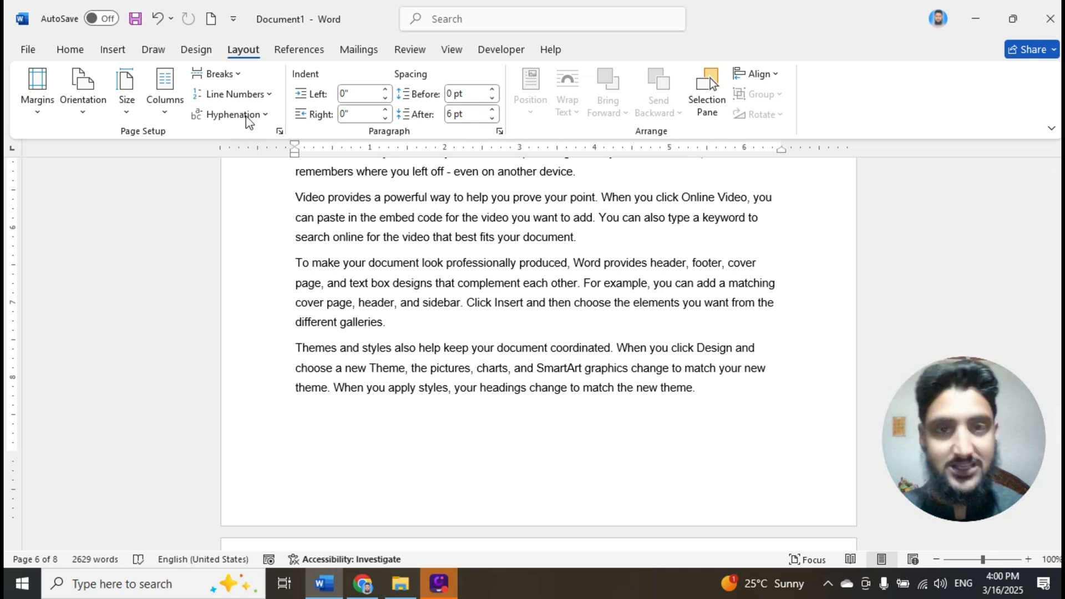
pyautogui.click(236, 76)
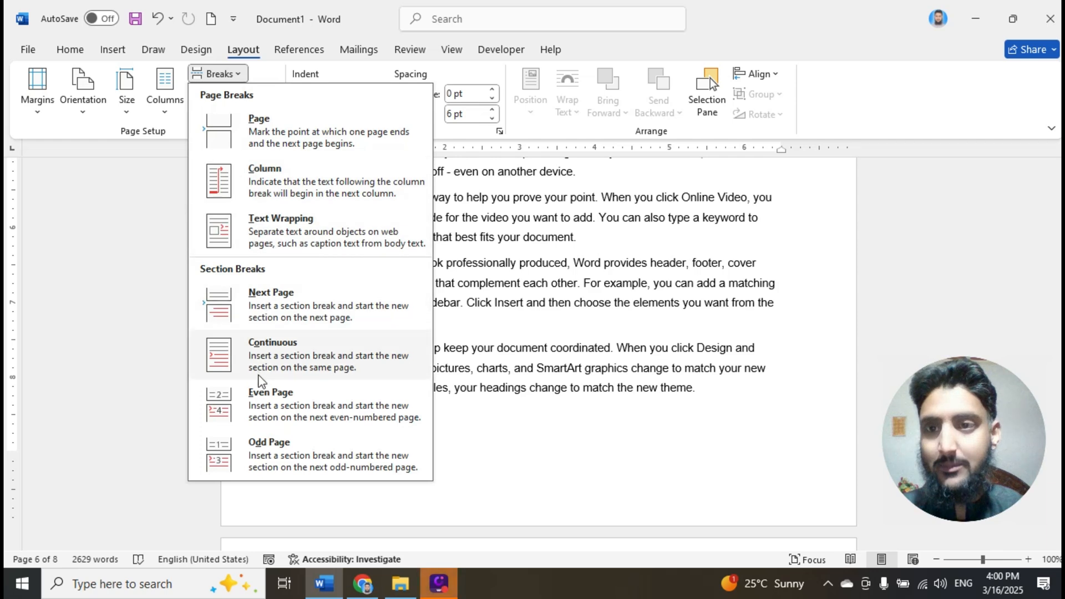
pyautogui.click(261, 400)
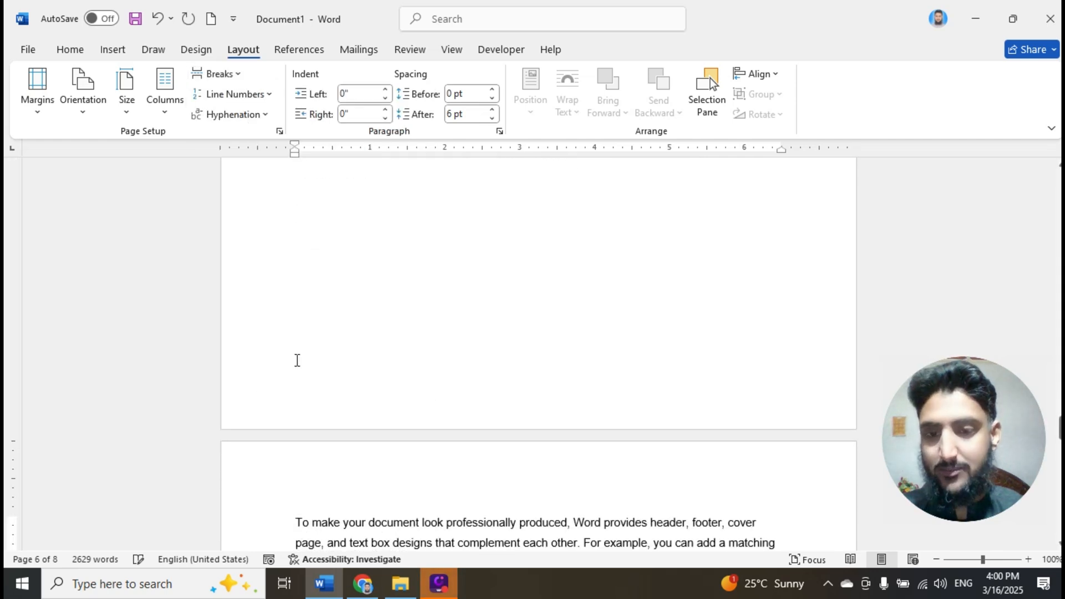
# - Review the section break types and open the header of page 8 to show its section label
pyautogui.scroll(-2, 358, 311)
pyautogui.scroll(-2, 358, 310)
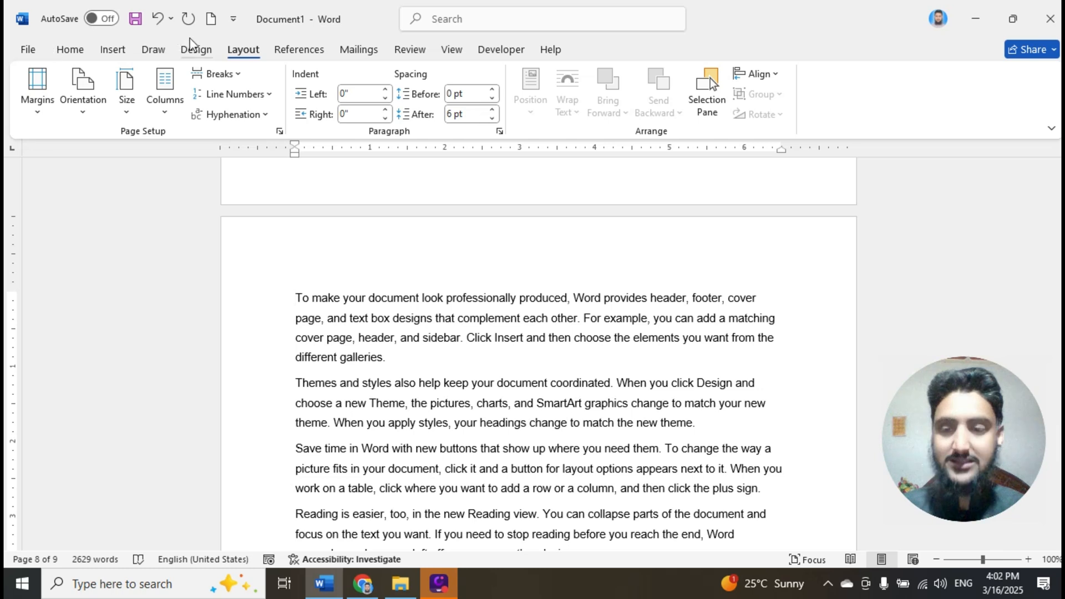
pyautogui.click(218, 73)
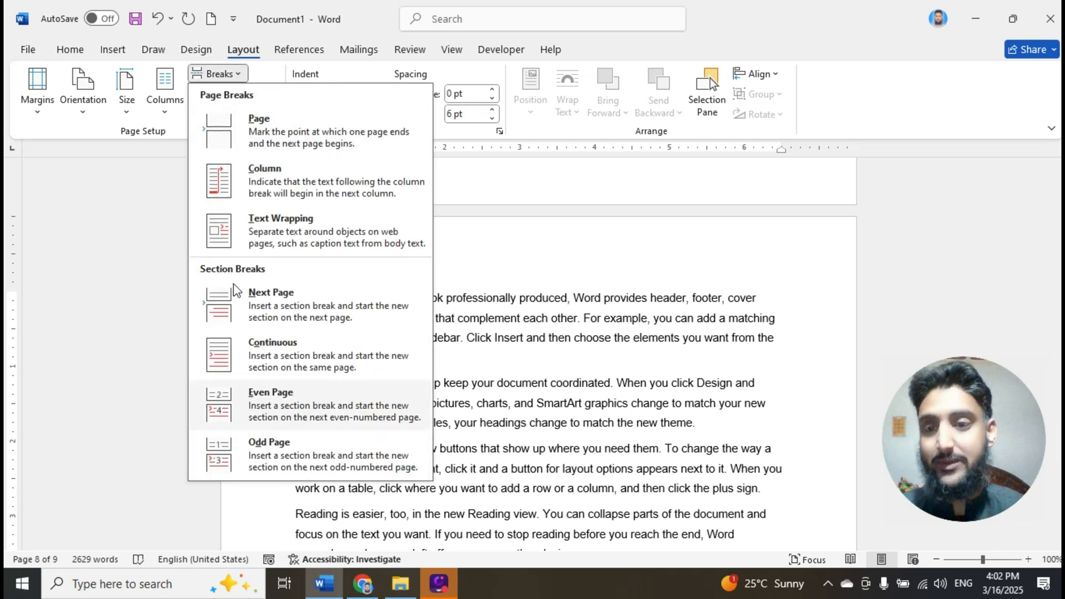
pyautogui.click(528, 286)
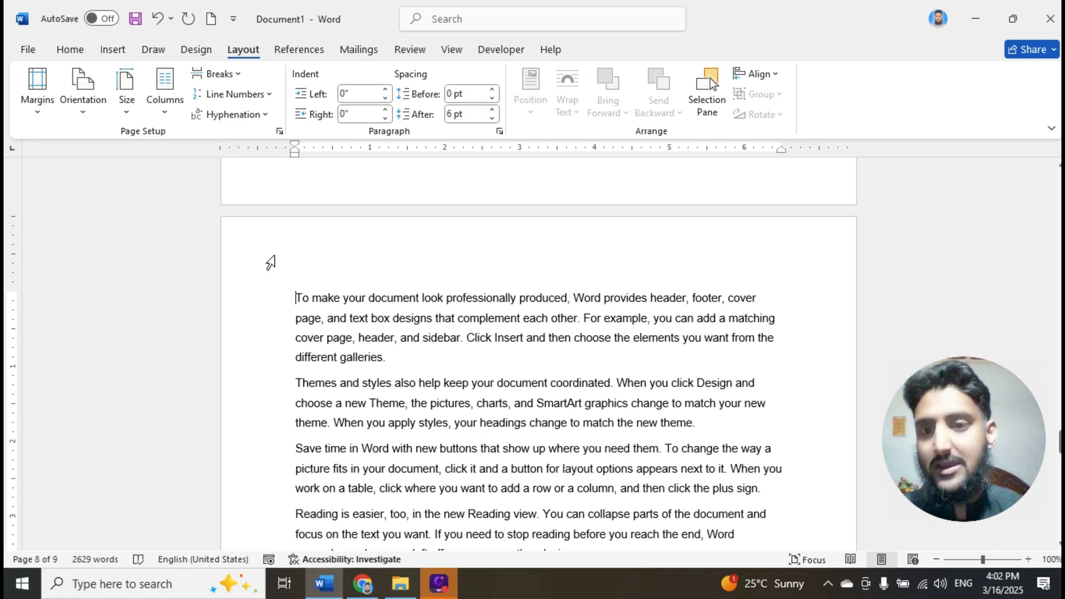
pyautogui.doubleClick(256, 244)
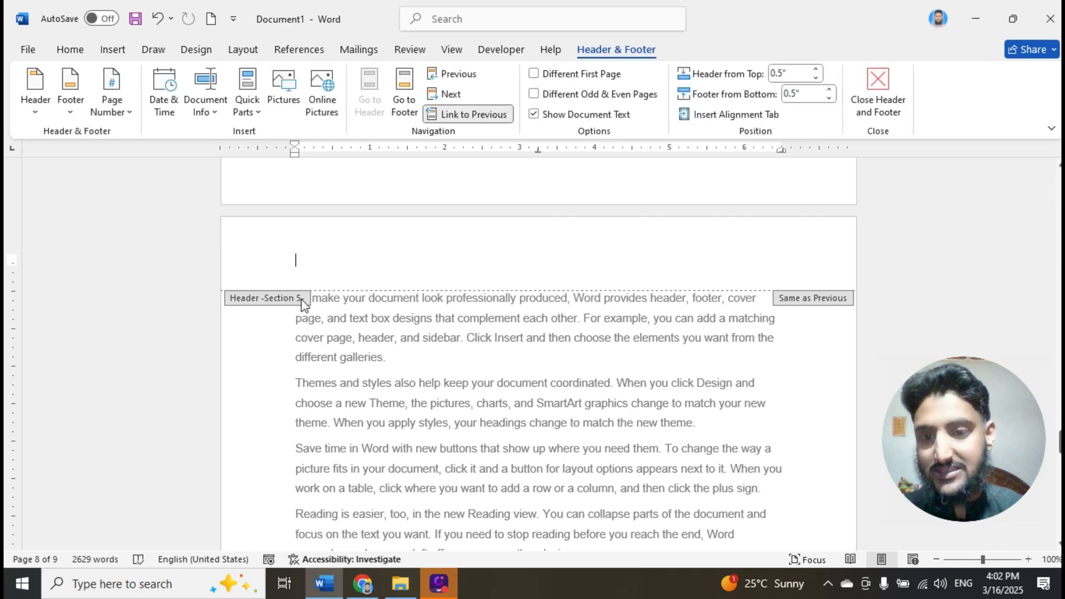
# - Examine the header and footer section labels at the section breaks from page 8 back to page 2
pyautogui.scroll(2, 304, 306)
pyautogui.scroll(3, 302, 305)
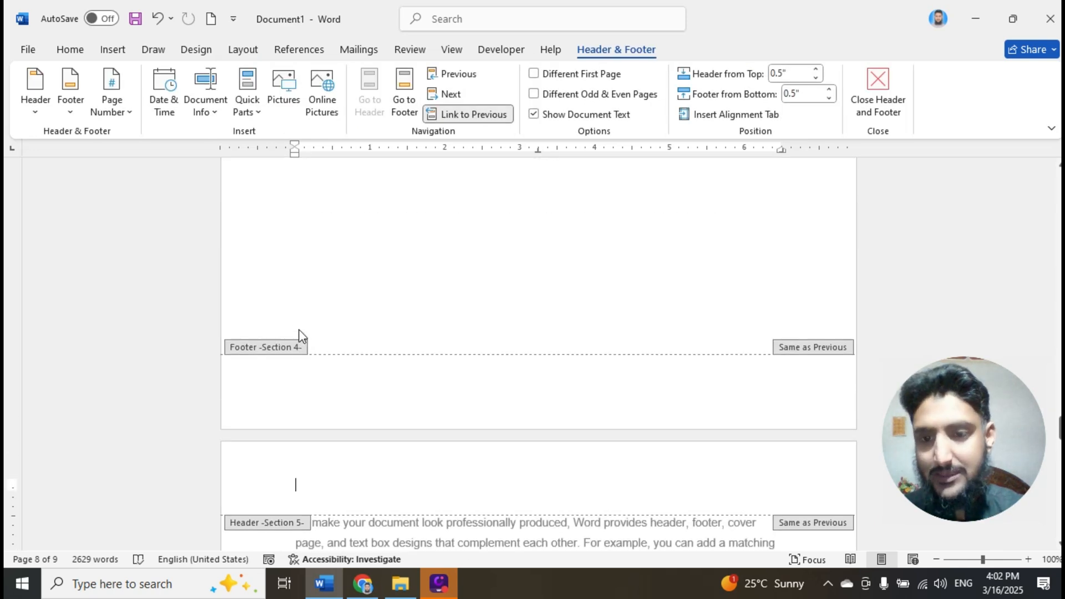
pyautogui.scroll(12, 297, 353)
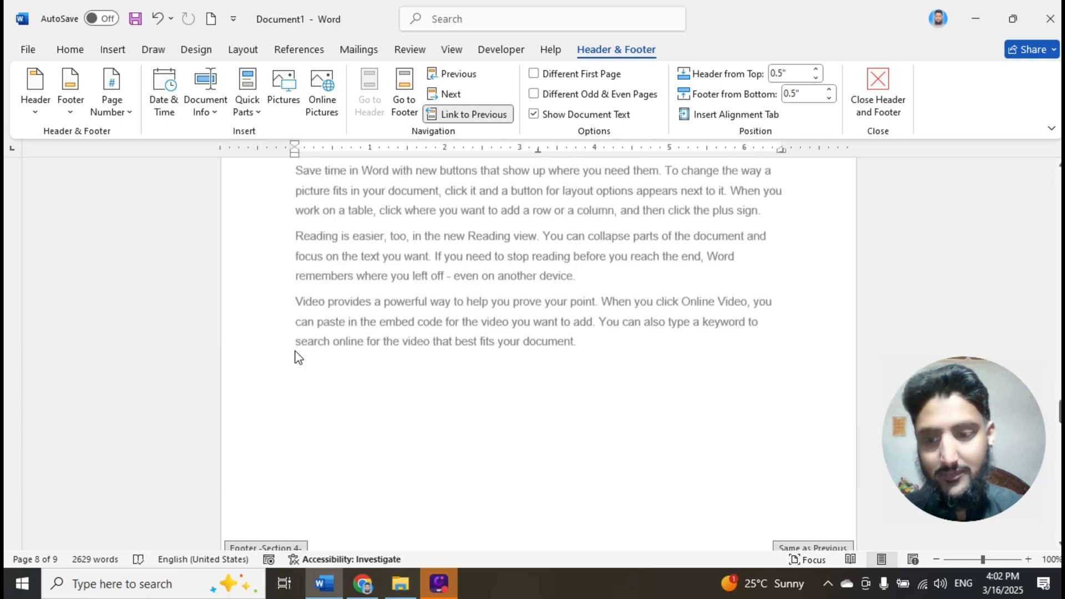
pyautogui.scroll(15, 290, 405)
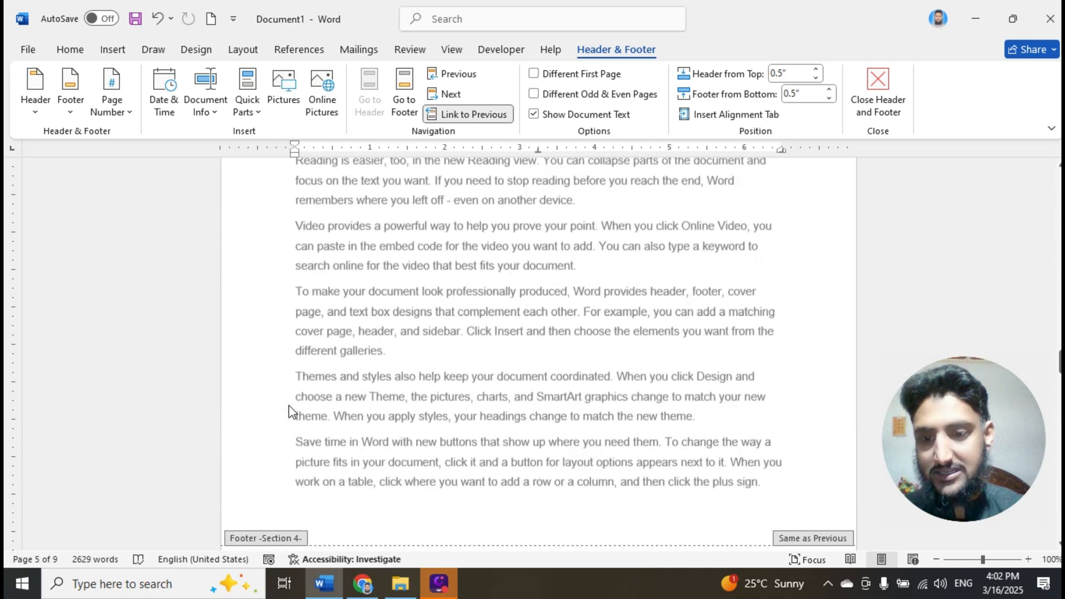
pyautogui.scroll(4, 289, 410)
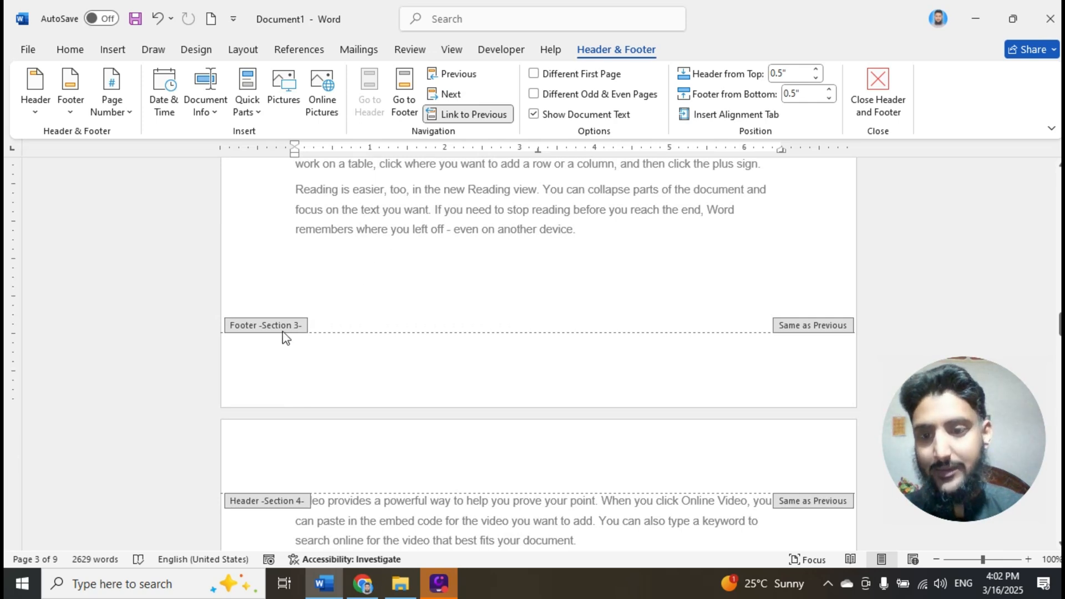
pyautogui.scroll(15, 413, 355)
pyautogui.scroll(6, 413, 355)
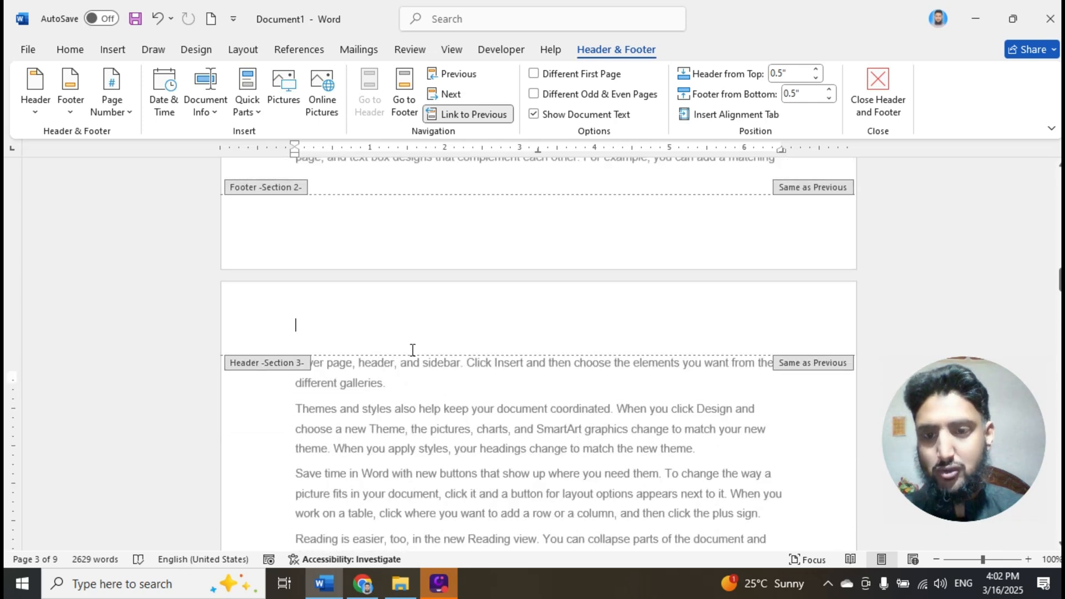
pyautogui.scroll(5, 411, 354)
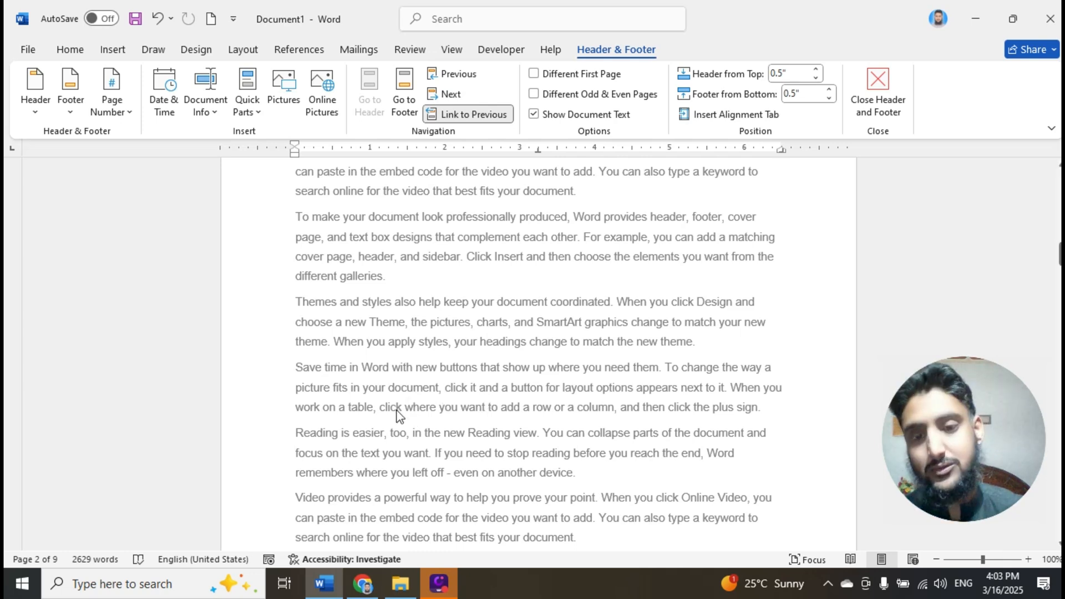
# - Recheck the section labels at the boundary between pages 2 and 3, and return to the body text of page 2
pyautogui.scroll(-3, 443, 394)
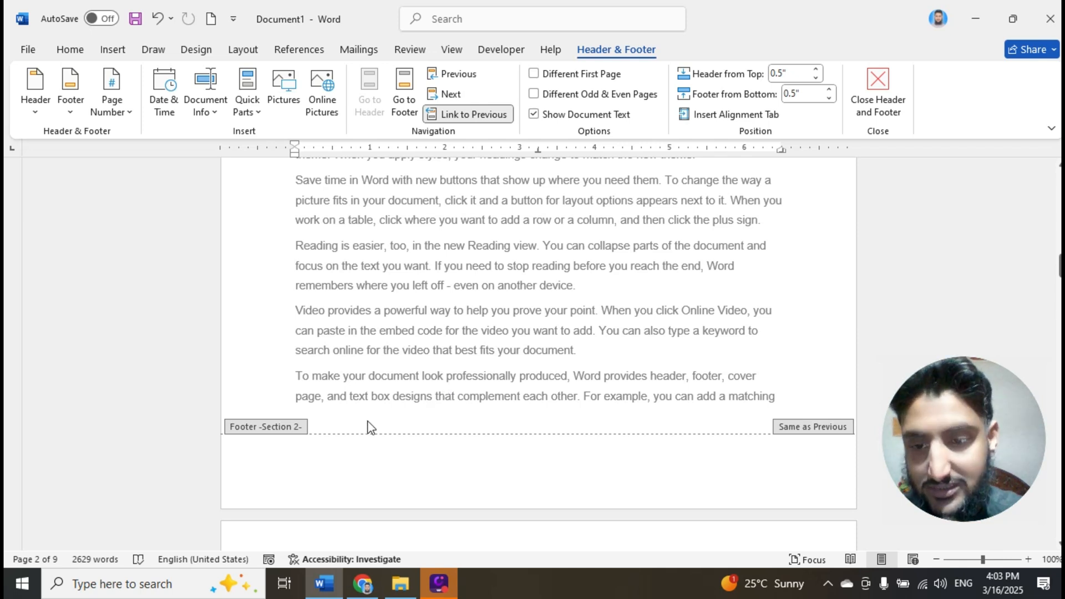
pyautogui.scroll(-1, 432, 421)
pyautogui.scroll(-2, 432, 420)
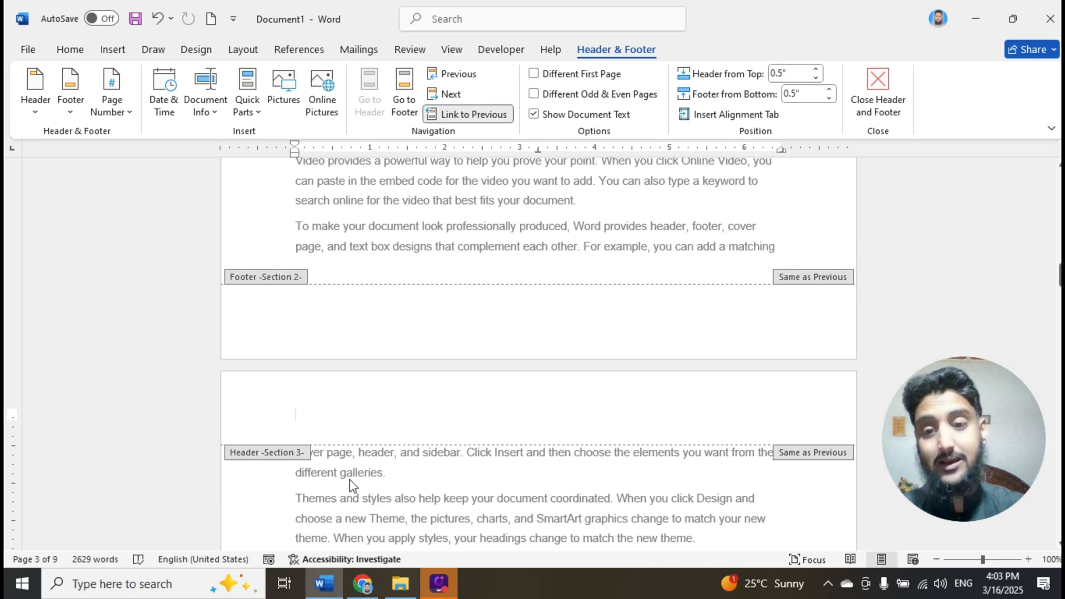
pyautogui.scroll(3, 351, 475)
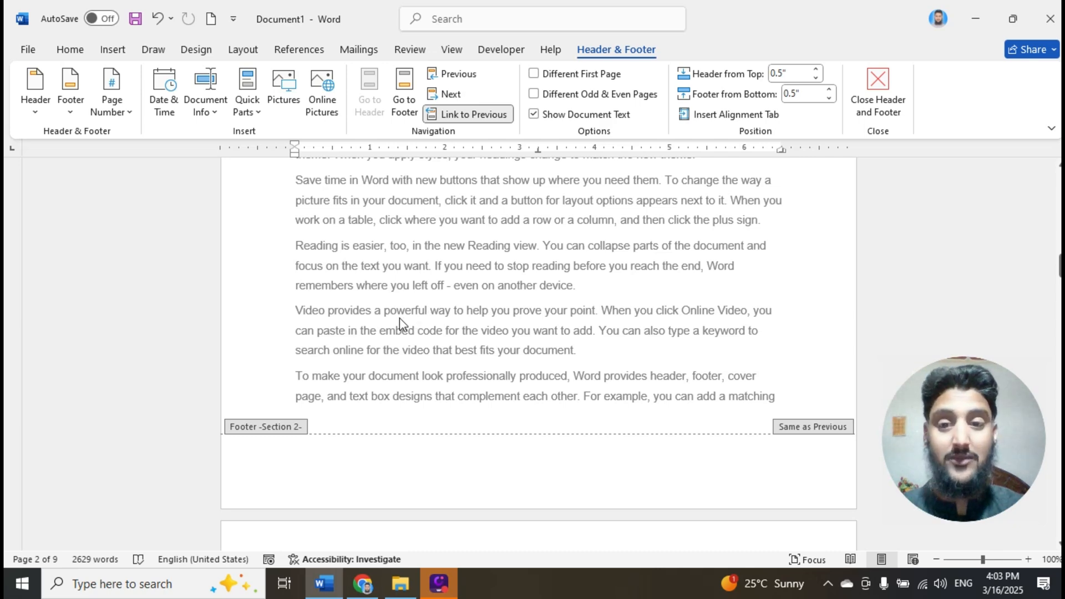
pyautogui.doubleClick(282, 426)
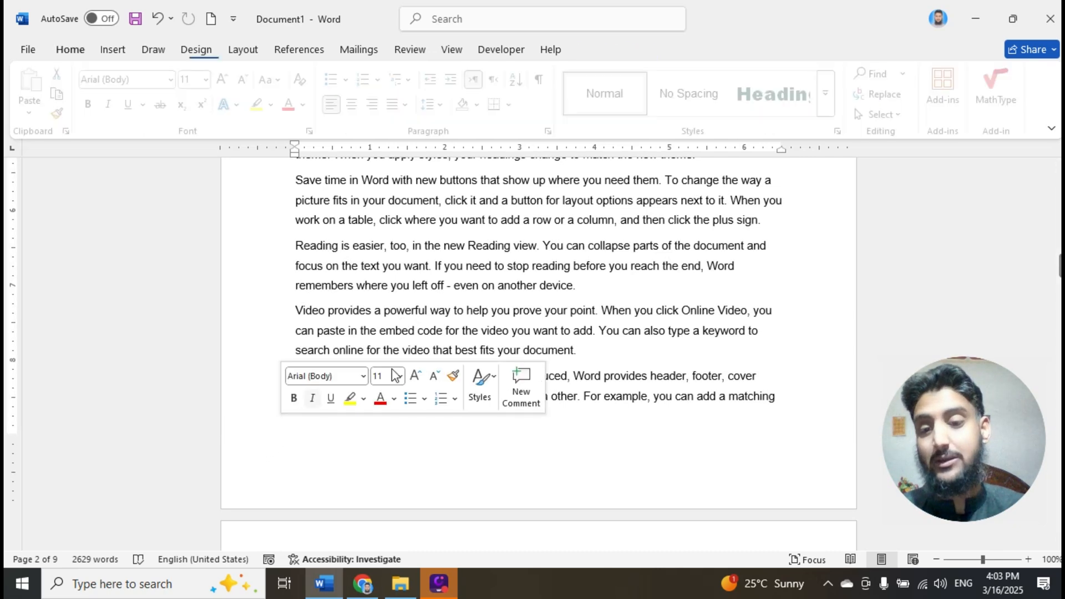
pyautogui.scroll(5, 509, 269)
pyautogui.scroll(6, 508, 269)
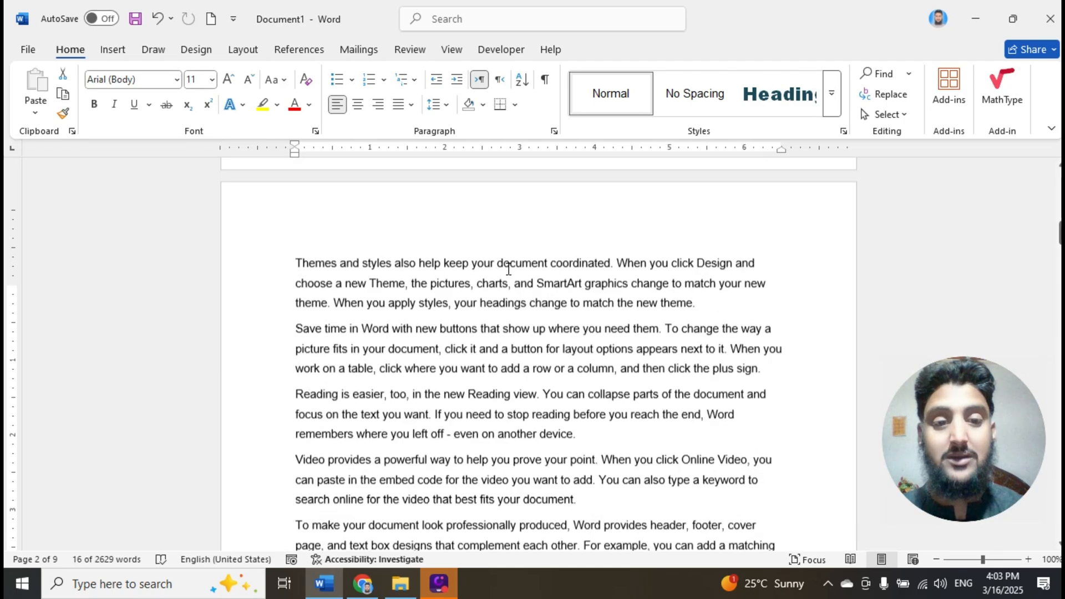